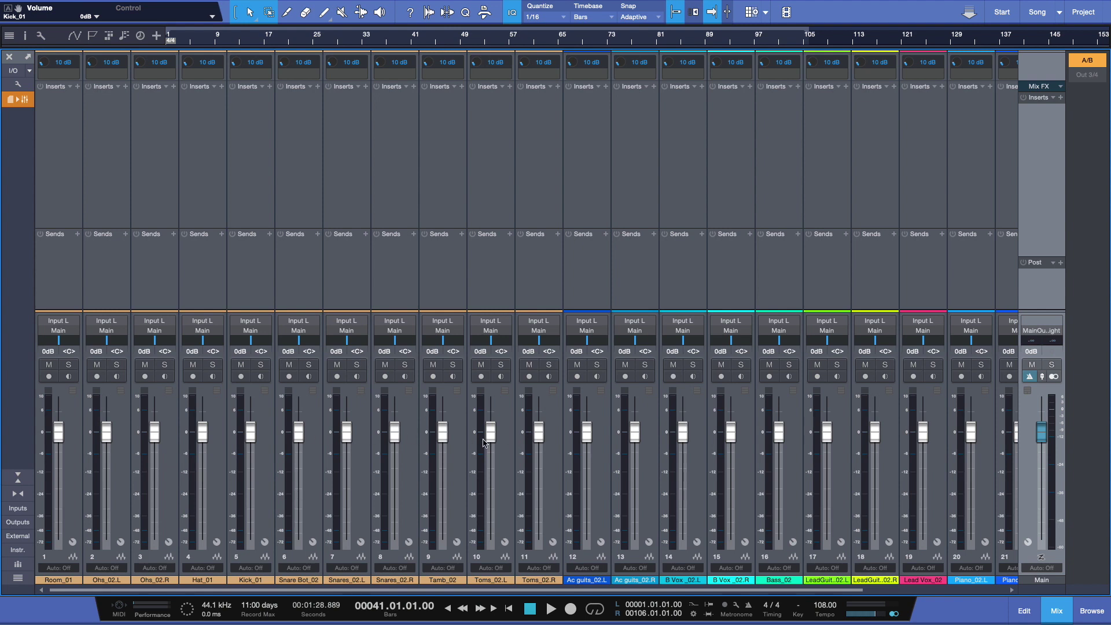
Trial-lower Tamb_02 and Snare Bot_02, then reset the snare and Tamb_02 faders to 0 dB
{"action": "left_click_drag", "start_coordinate": [443, 432], "coordinate": [347, 467]}
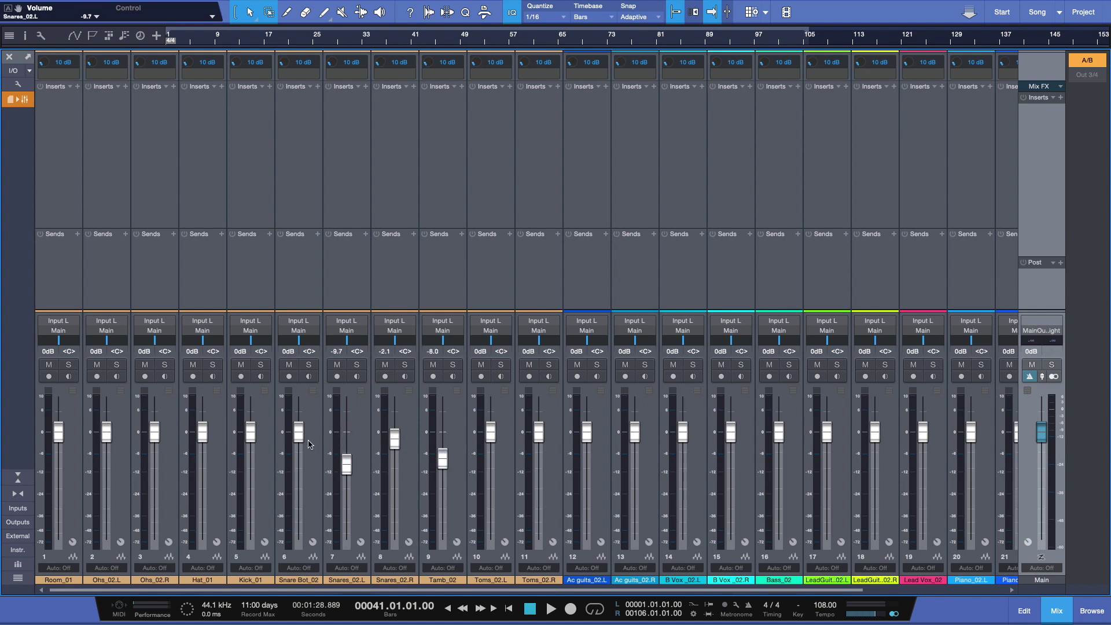
{"action": "left_click_drag", "start_coordinate": [298, 432], "coordinate": [293, 455]}
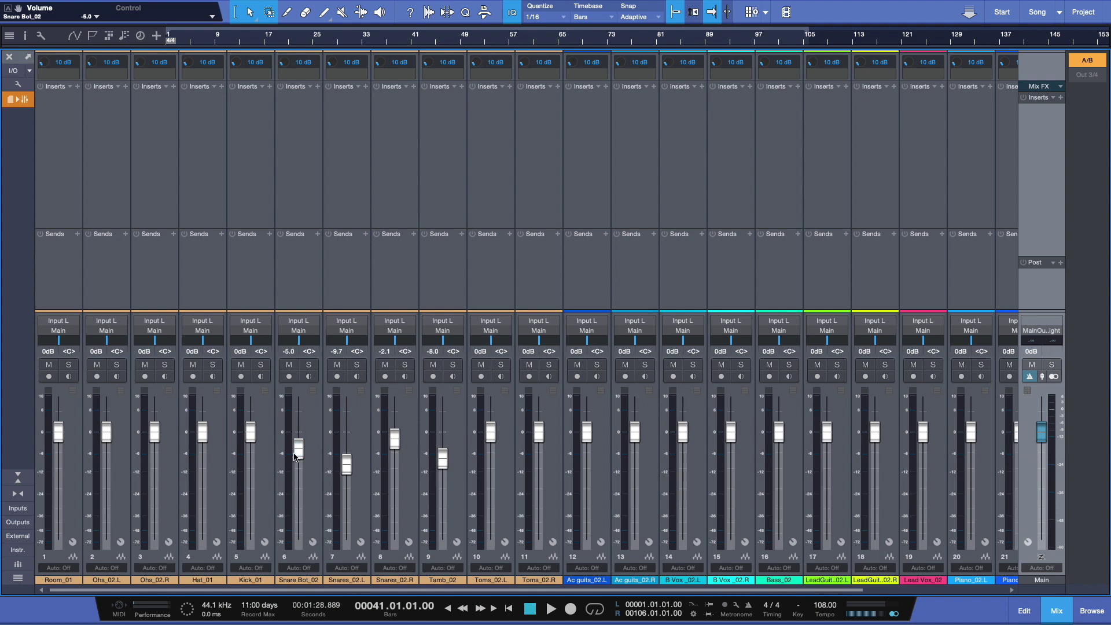
{"action": "left_click", "coordinate": [295, 456], "text": "alt"}
{"action": "left_click", "coordinate": [349, 464]}
{"action": "left_click", "coordinate": [395, 439], "text": "alt"}
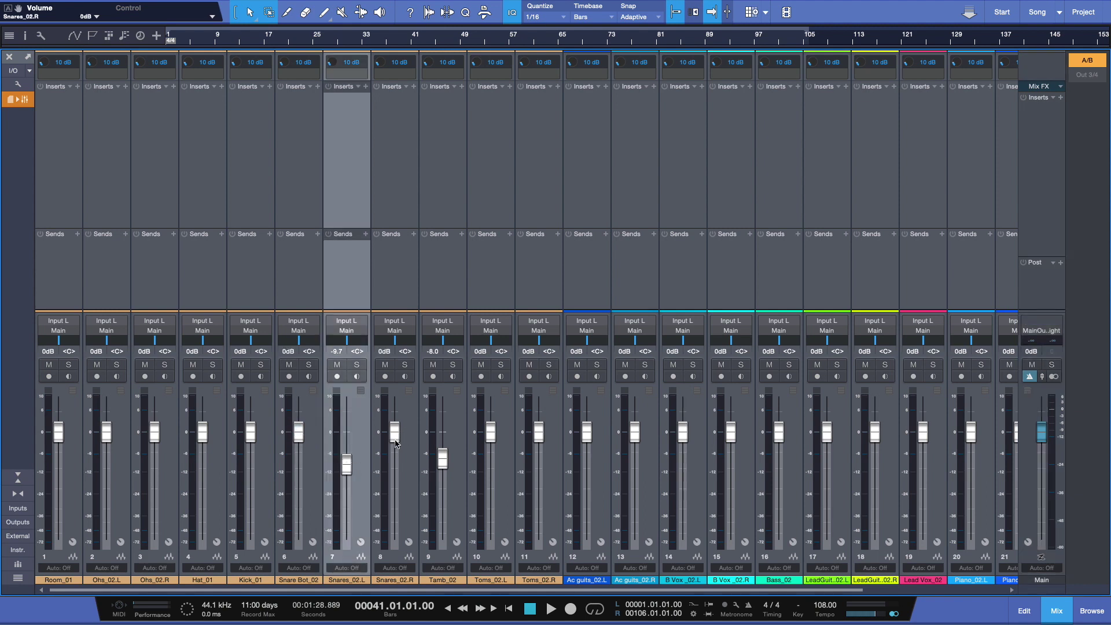
{"action": "left_click", "coordinate": [443, 459], "text": "alt"}
Reset Snares_02.L to 0 dB, select the Main channel, and show the arrange view
{"action": "left_click", "coordinate": [349, 465], "text": "alt"}
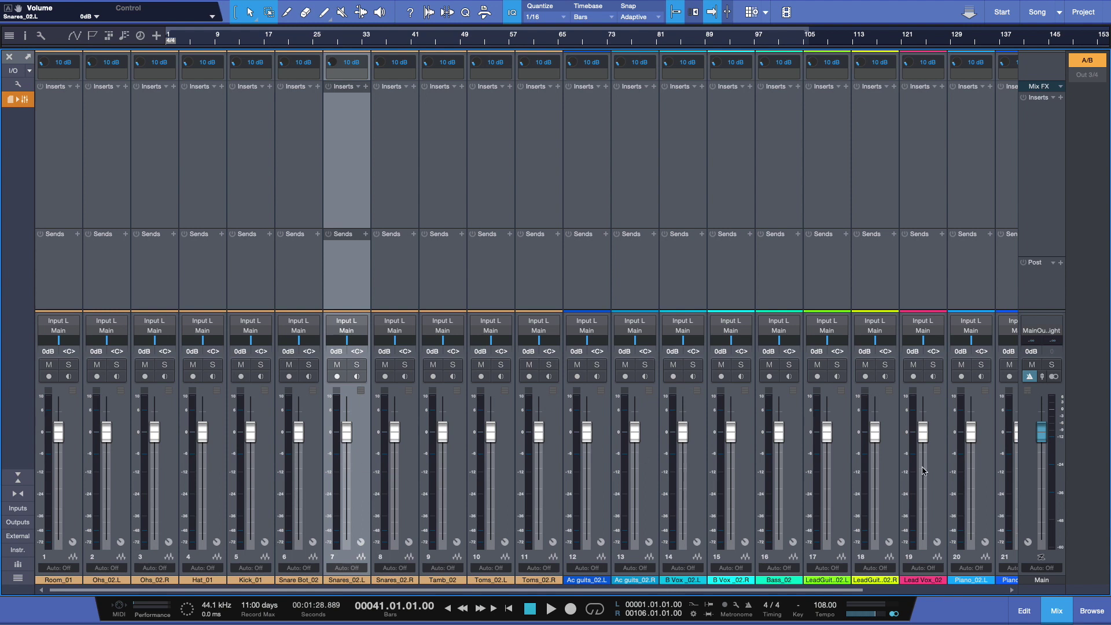
{"action": "left_click", "coordinate": [1037, 472]}
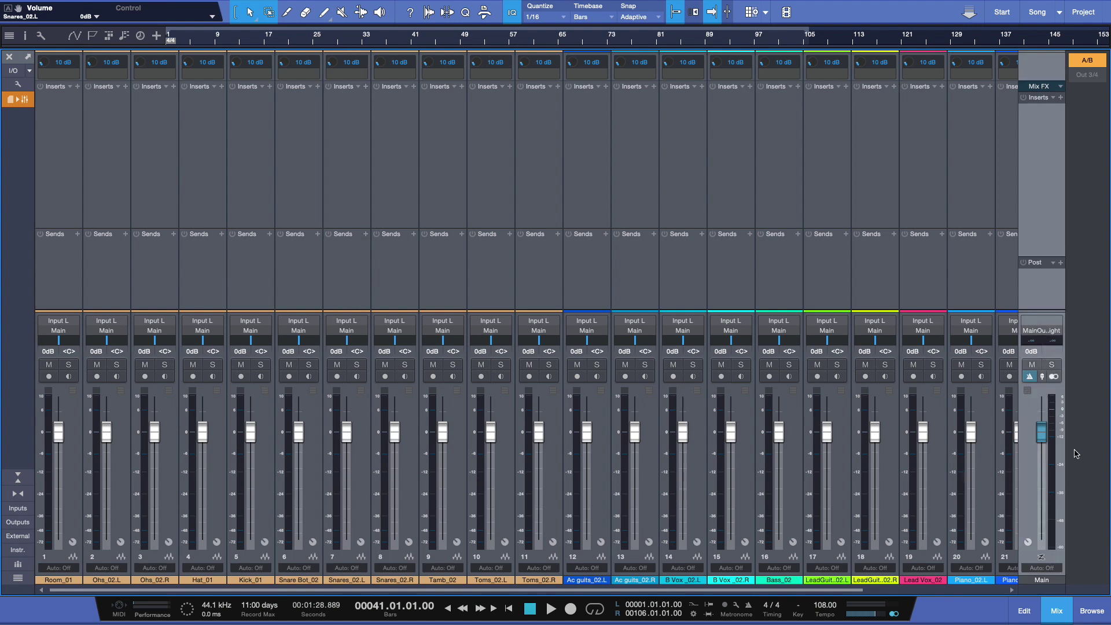
{"action": "left_click", "coordinate": [1061, 614]}
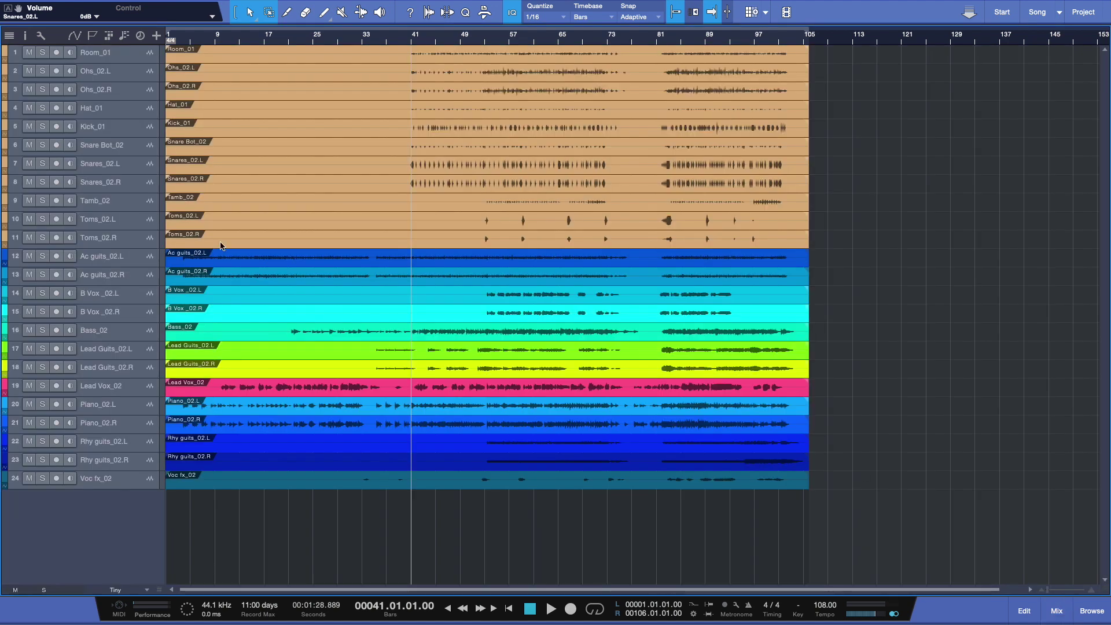
Solo the eleven drum tracks from Room_01 through Toms_02.R
{"action": "left_click", "coordinate": [42, 52]}
{"action": "left_click", "coordinate": [42, 70]}
{"action": "left_click_drag", "start_coordinate": [42, 89], "coordinate": [38, 237]}
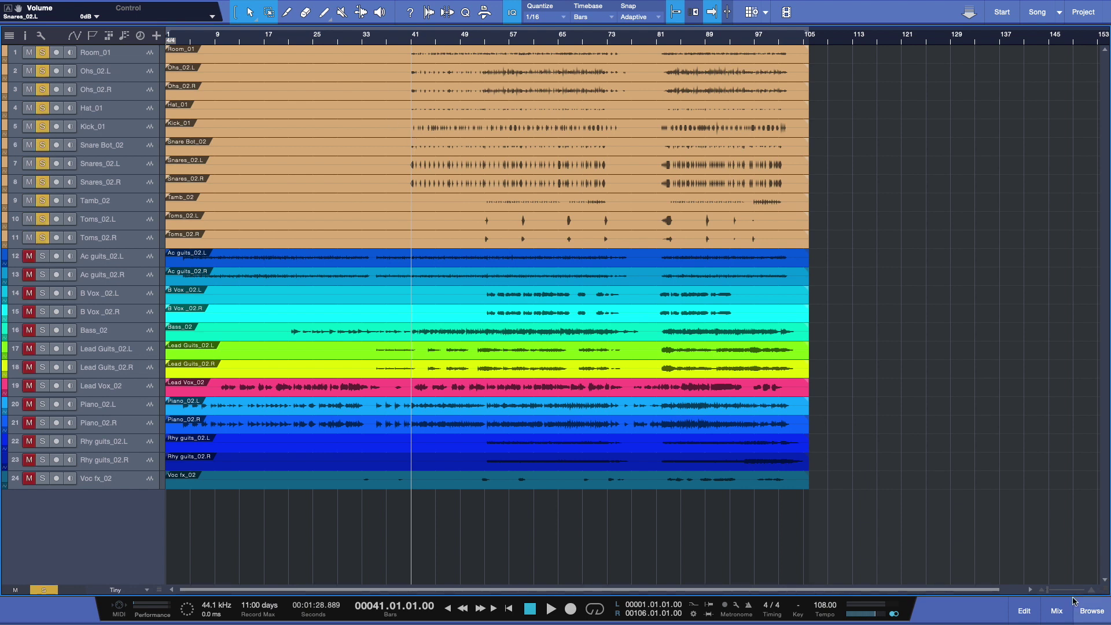
Back in the mixer, play the soloed drums briefly and stop
{"action": "left_click", "coordinate": [1055, 615]}
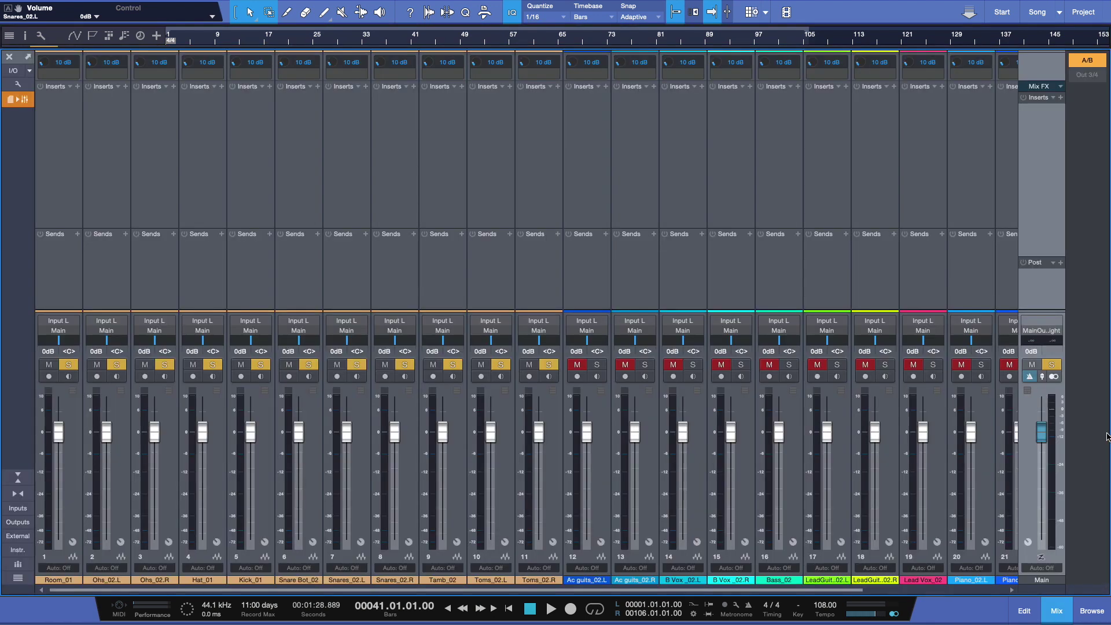
{"action": "key", "text": "space"}
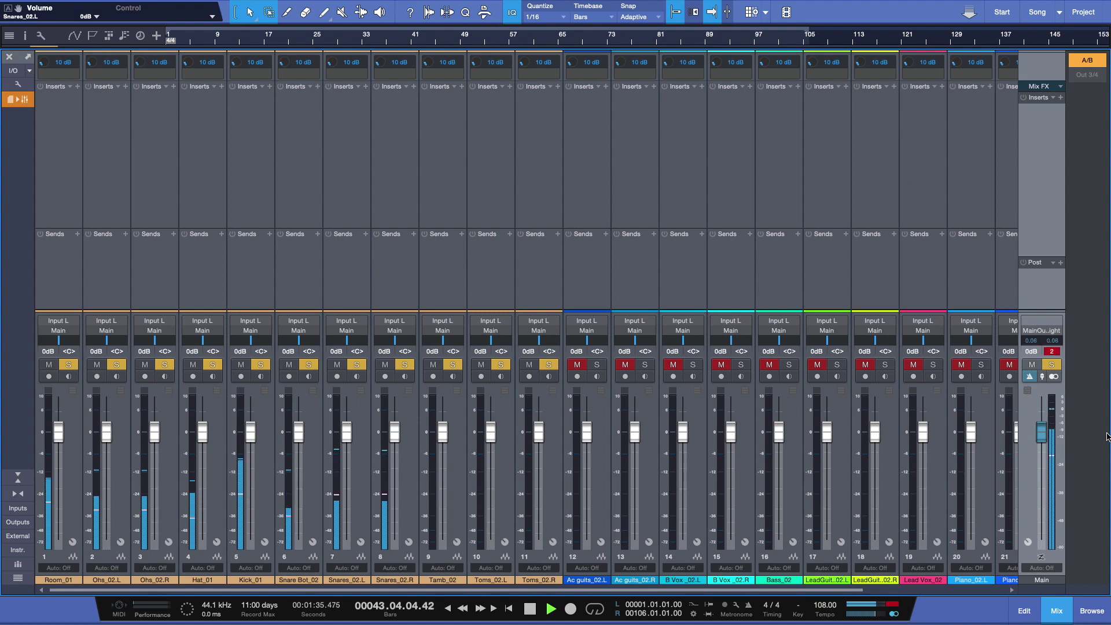
{"action": "key", "text": "space"}
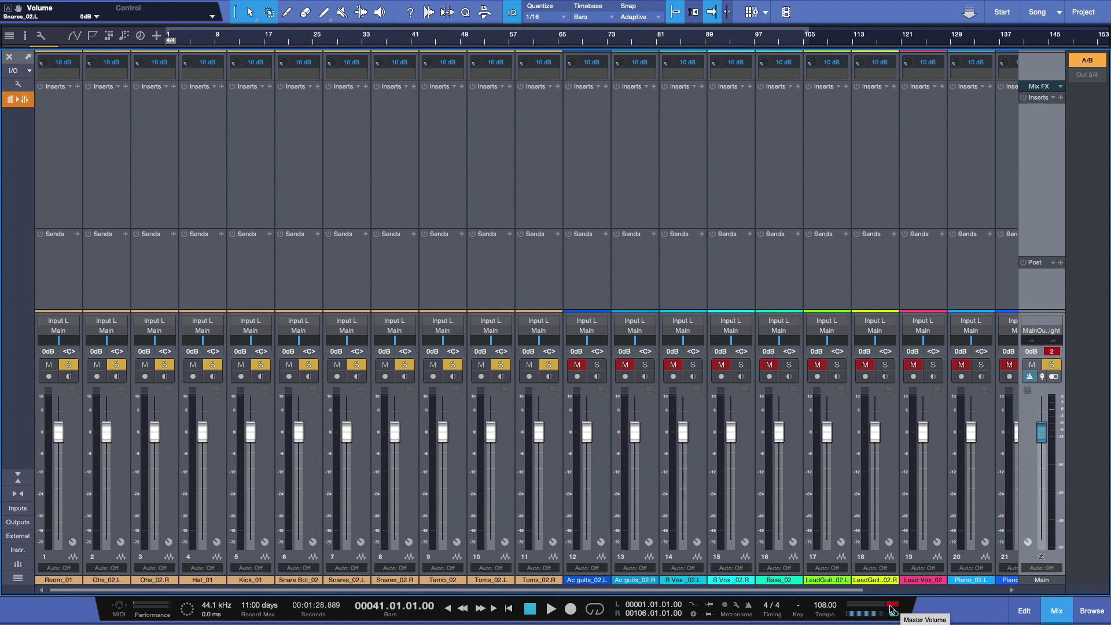
{"action": "left_click", "coordinate": [893, 605]}
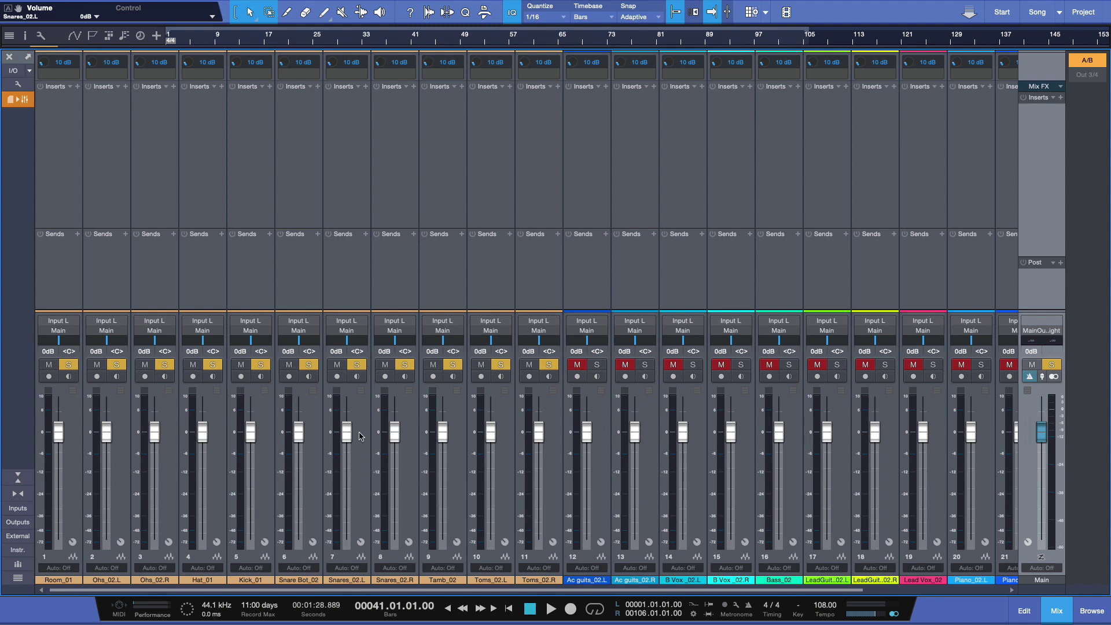
Select channels Room_01 through Toms_02.R and set them all to -6.0 dB together
{"action": "left_click", "coordinate": [73, 473]}
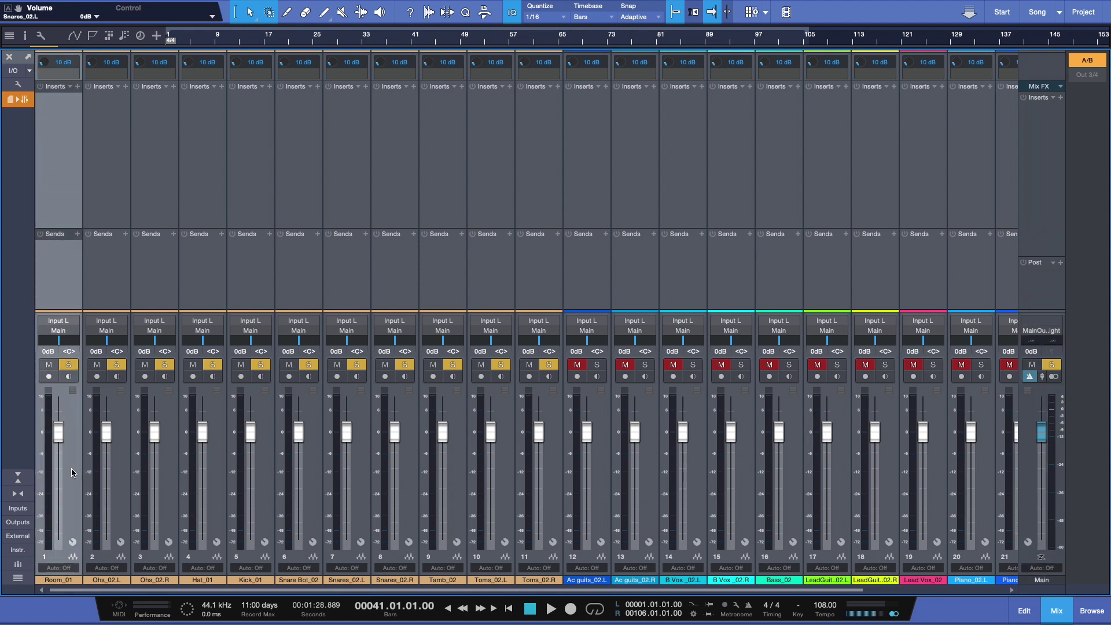
{"action": "left_click", "coordinate": [552, 463], "text": "shift"}
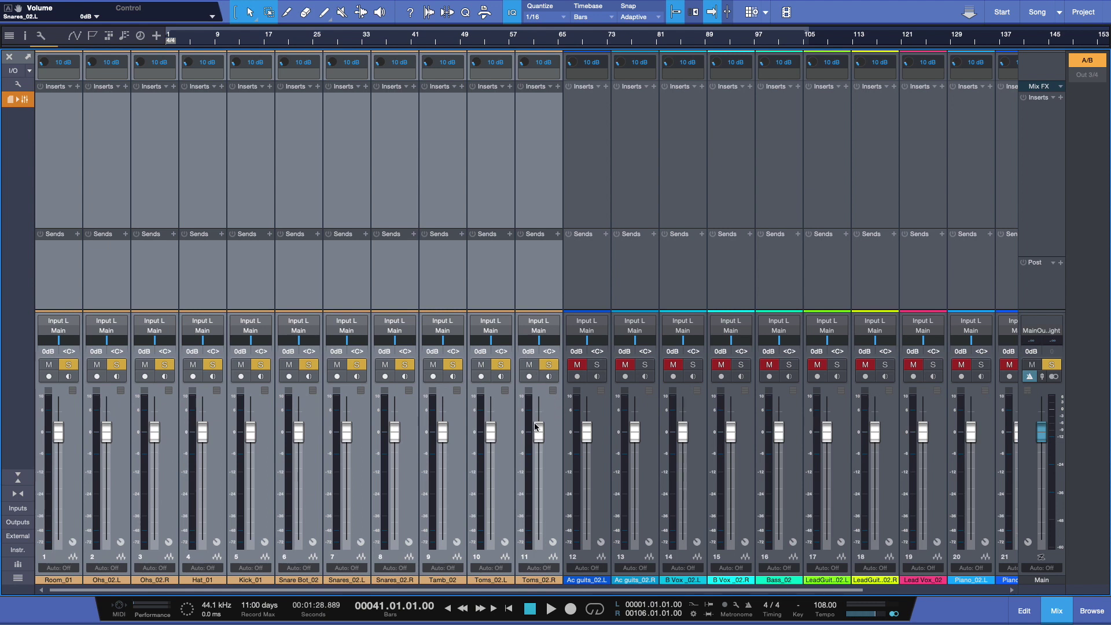
{"action": "mouse_move", "coordinate": [533, 428]}
{"action": "left_mouse_down"}
{"action": "mouse_move", "coordinate": [533, 461]}
{"action": "mouse_move", "coordinate": [538, 438]}
{"action": "left_mouse_up"}
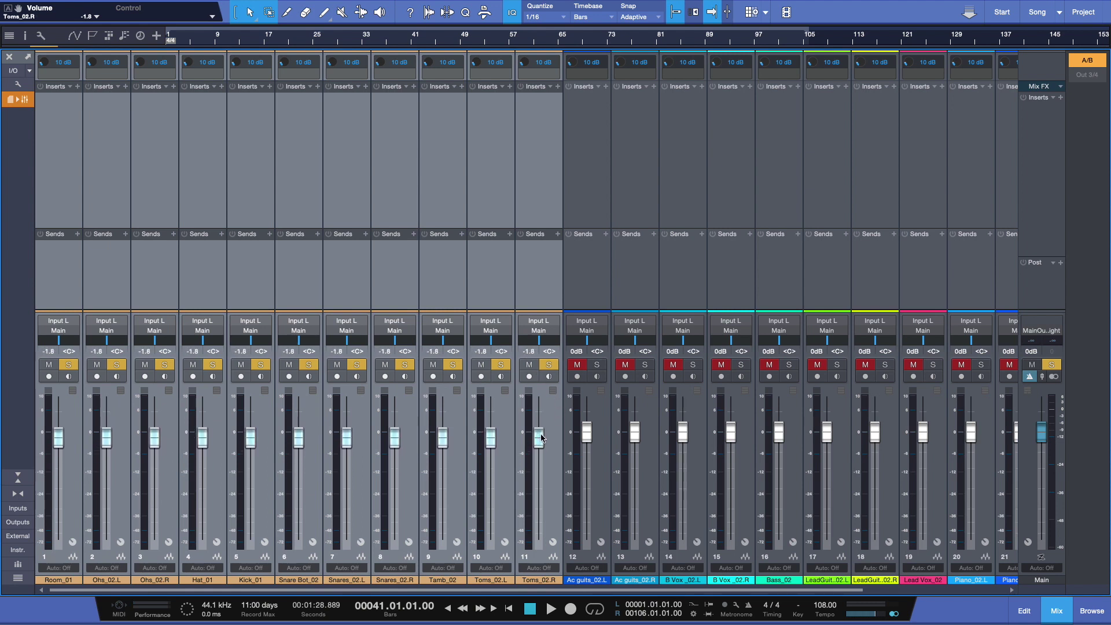
{"action": "left_click", "coordinate": [530, 352]}
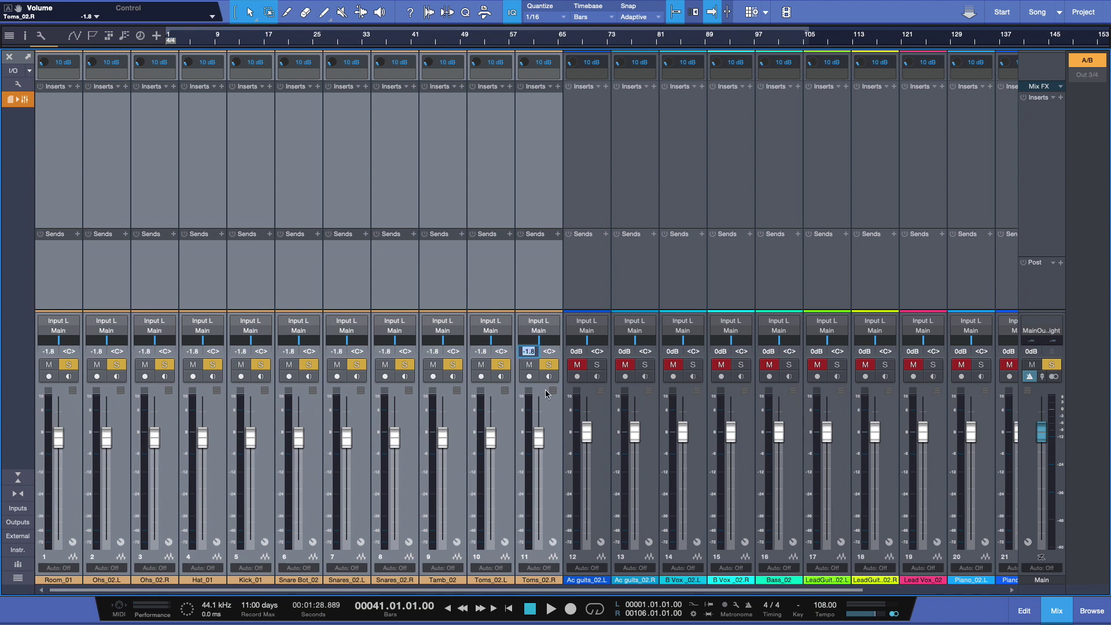
{"action": "type", "text": "-6.0"}
{"action": "key", "text": "Return"}
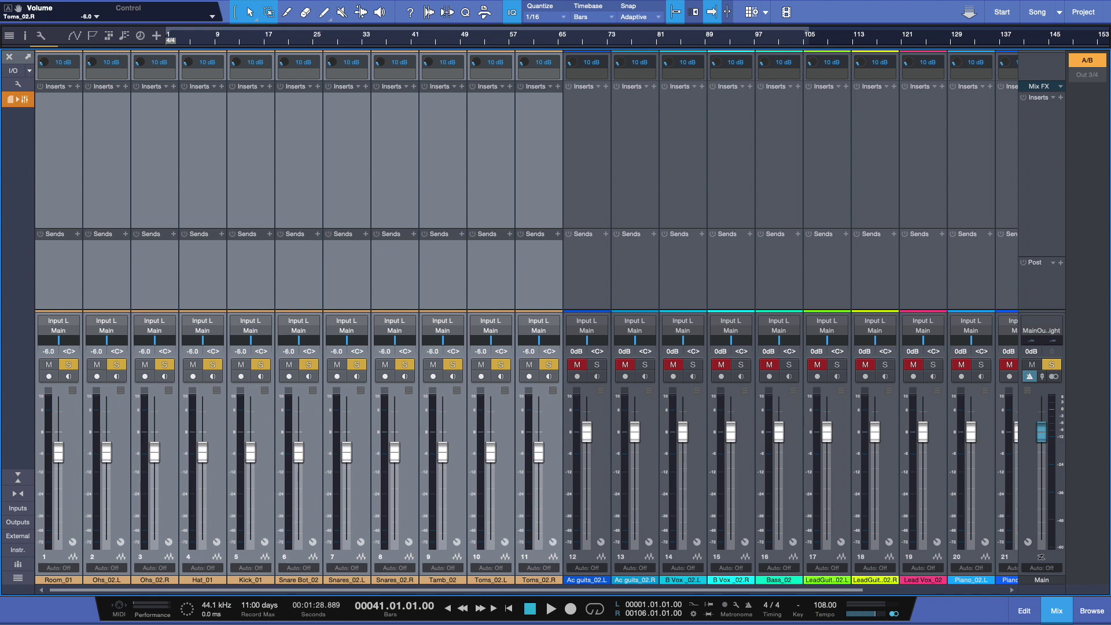
{"action": "left_click", "coordinate": [598, 474]}
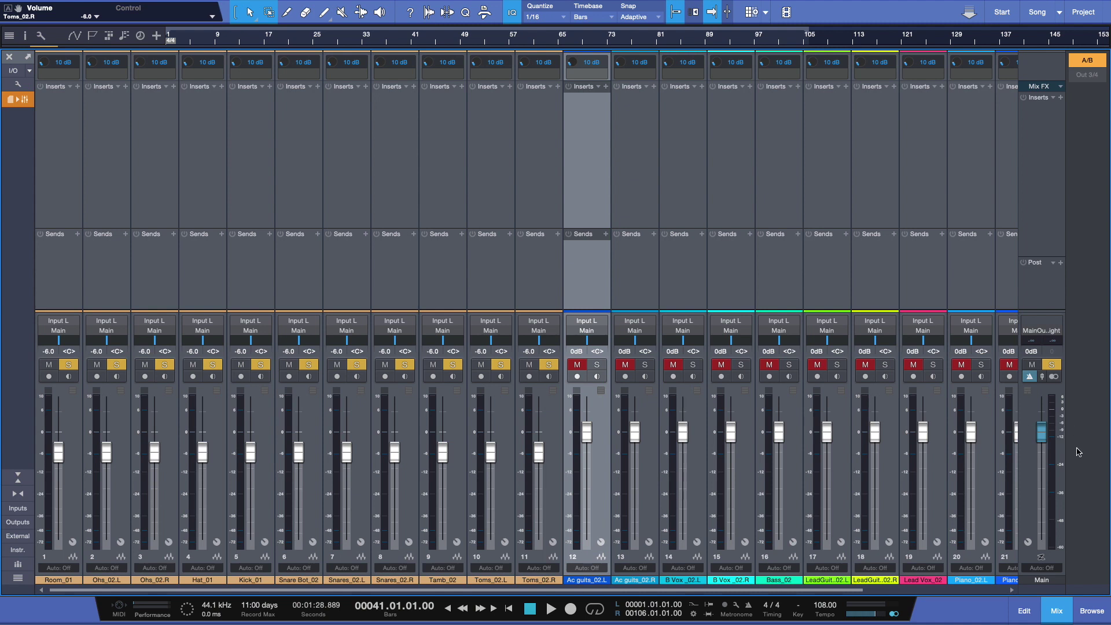
{"action": "key", "text": "space"}
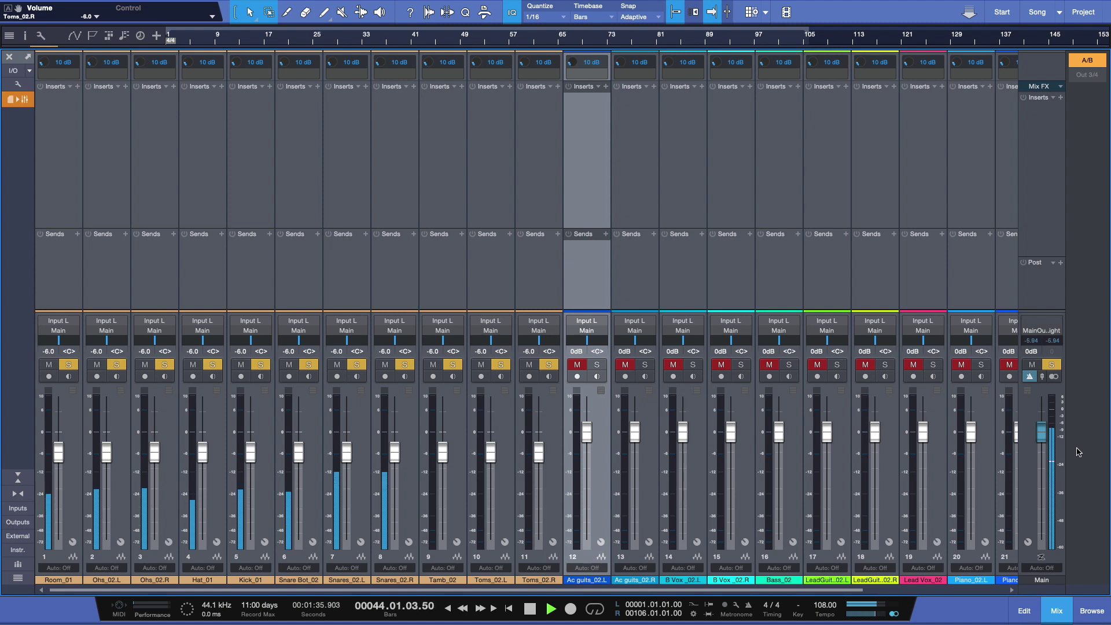
{"action": "key", "text": "space"}
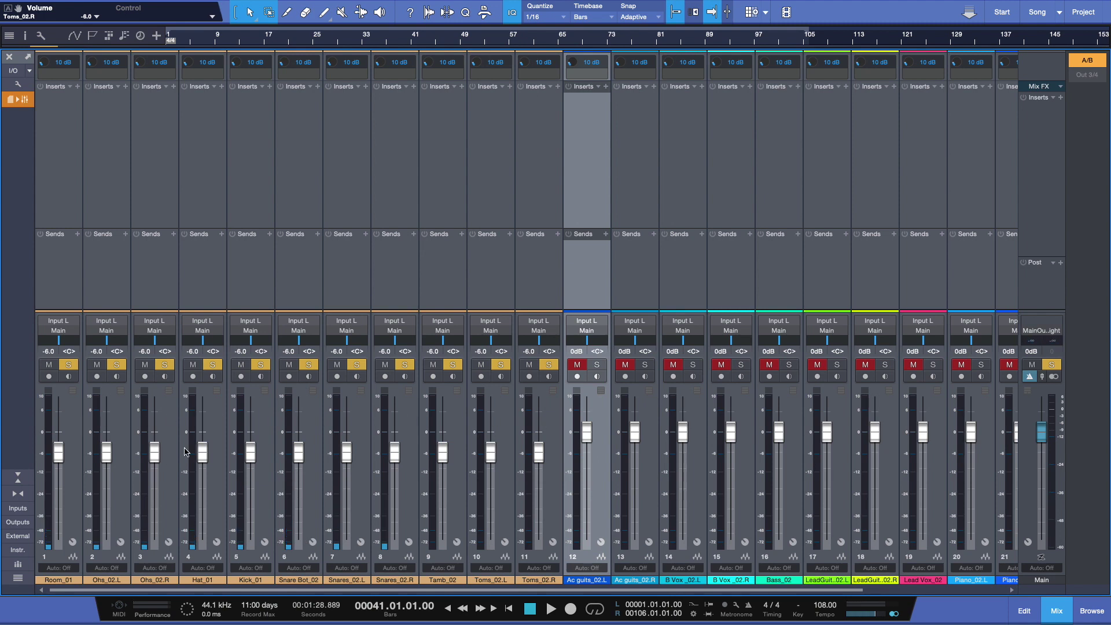
{"action": "left_click", "coordinate": [72, 438]}
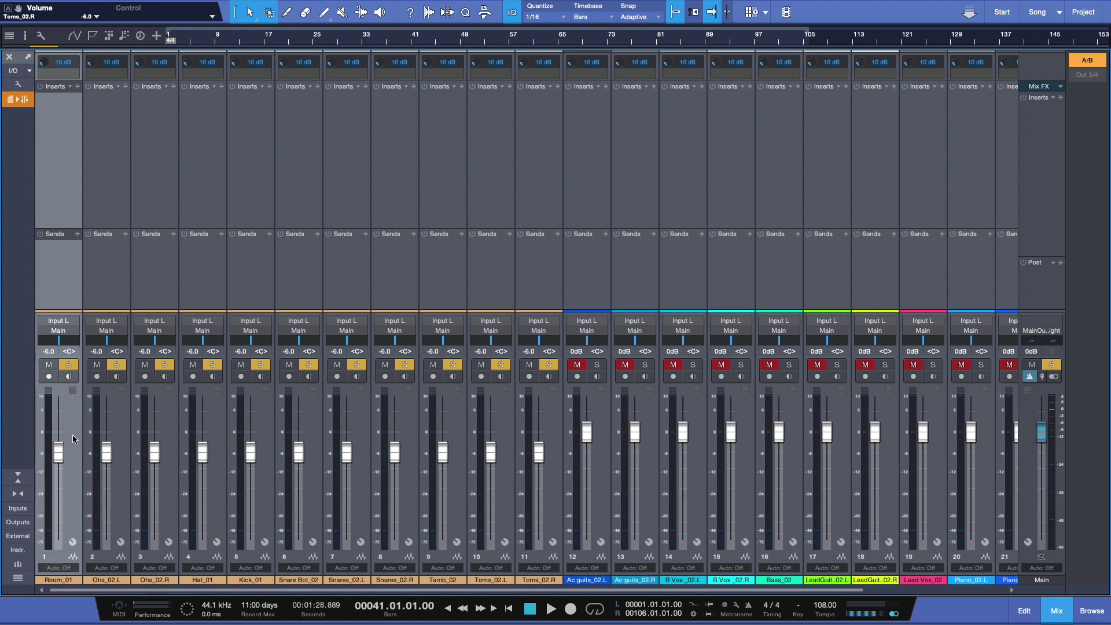
{"action": "left_click", "coordinate": [120, 428]}
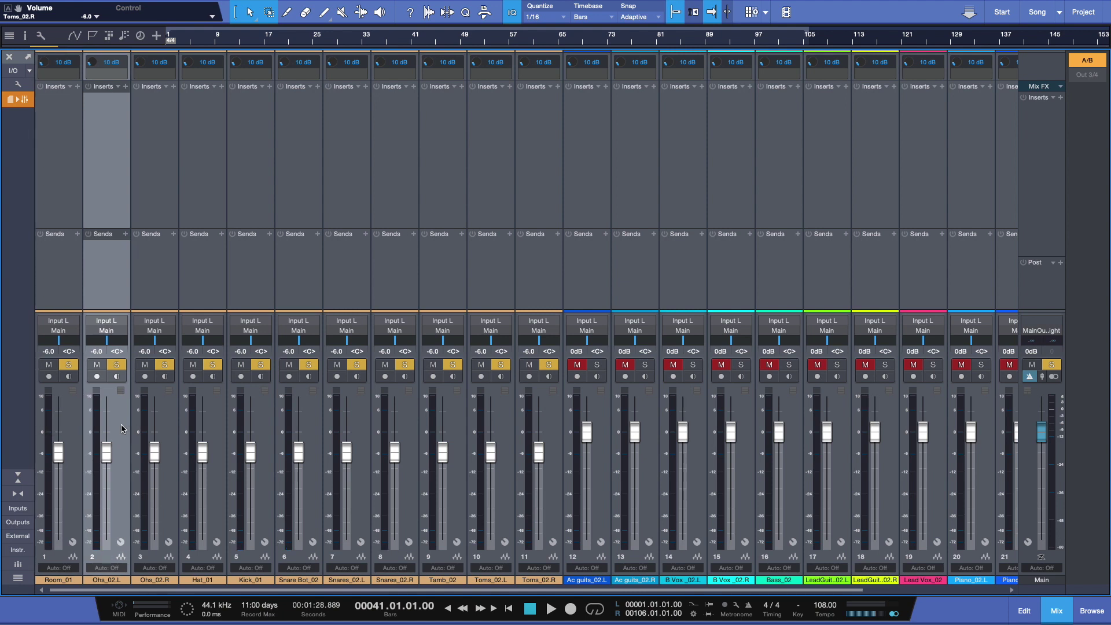
{"action": "left_click", "coordinate": [169, 426]}
{"action": "left_click", "coordinate": [219, 425]}
{"action": "left_click", "coordinate": [262, 424]}
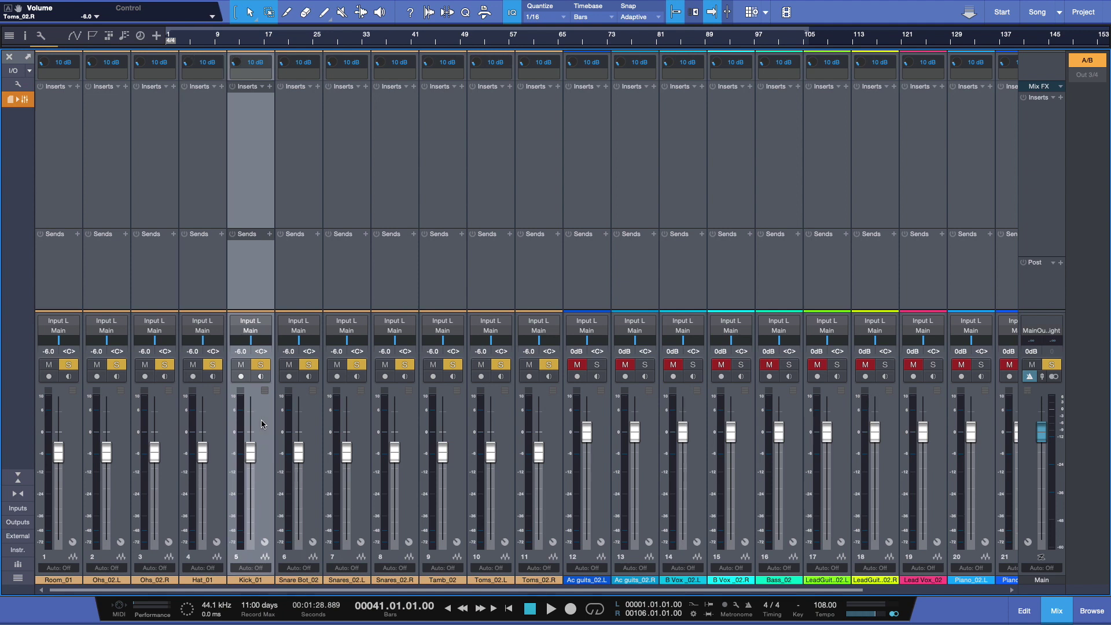
{"action": "left_click", "coordinate": [313, 425]}
{"action": "left_click", "coordinate": [362, 424]}
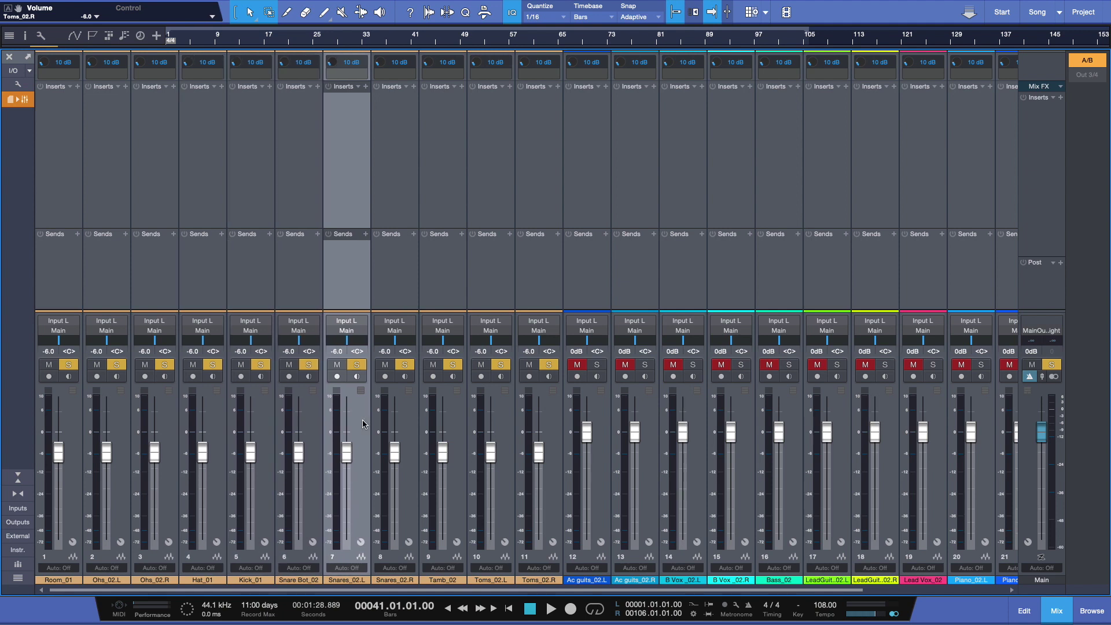
{"action": "left_click", "coordinate": [414, 423]}
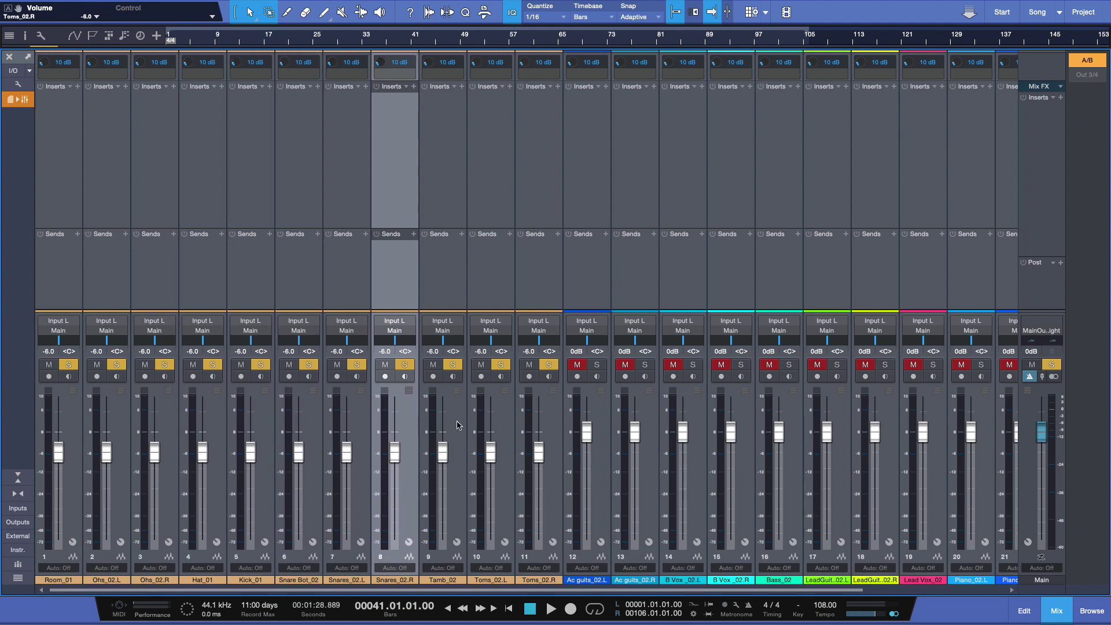
{"action": "left_click", "coordinate": [460, 425]}
{"action": "left_click", "coordinate": [501, 423]}
{"action": "left_click", "coordinate": [547, 424]}
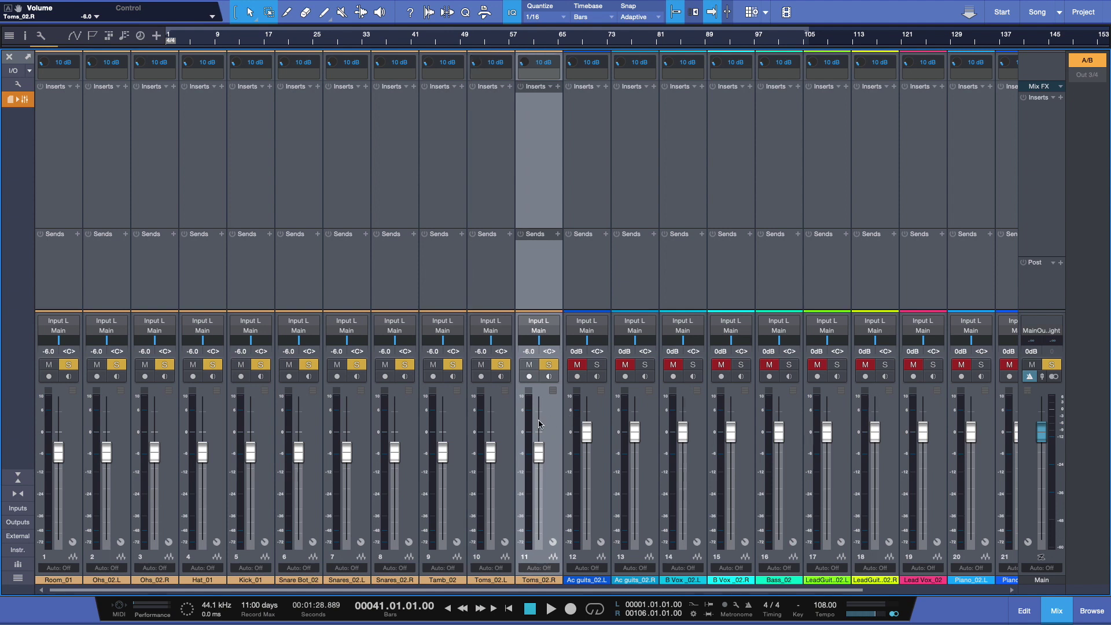
{"action": "left_click", "coordinate": [1028, 443]}
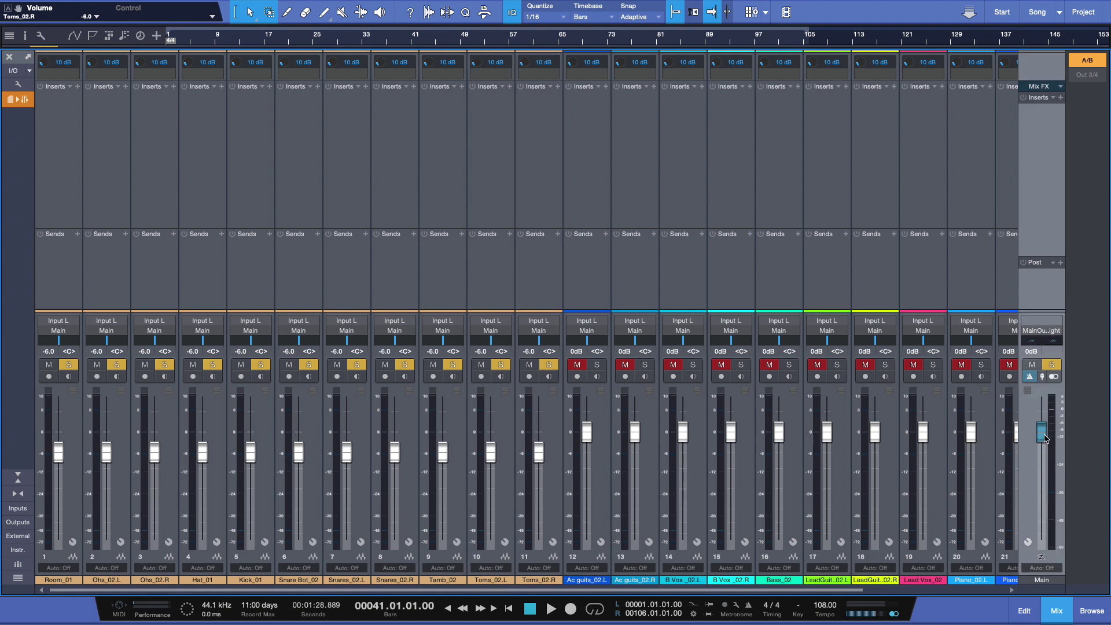
{"action": "left_click", "coordinate": [359, 443]}
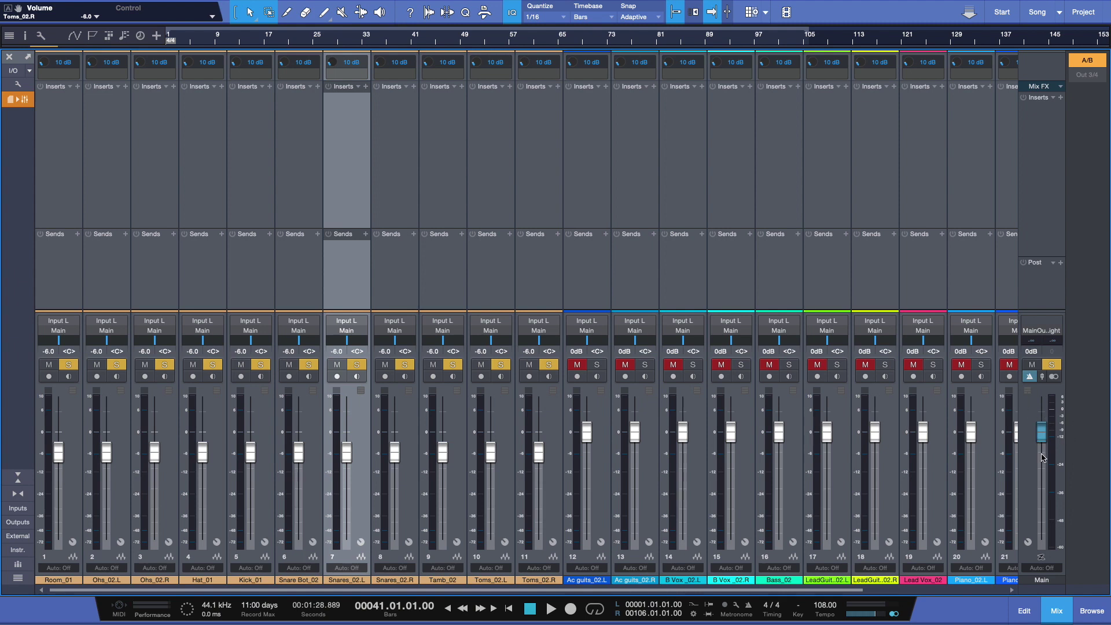
{"action": "left_click", "coordinate": [1033, 475]}
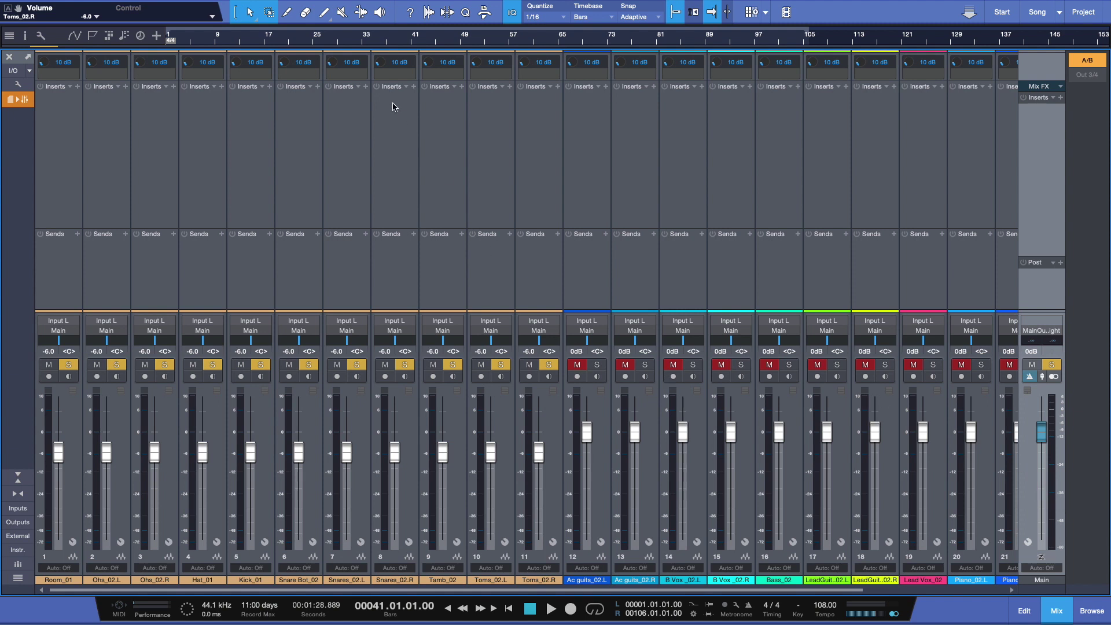
Insert a Level Meter on Snares_02.R and move its window aside
{"action": "left_click", "coordinate": [413, 86]}
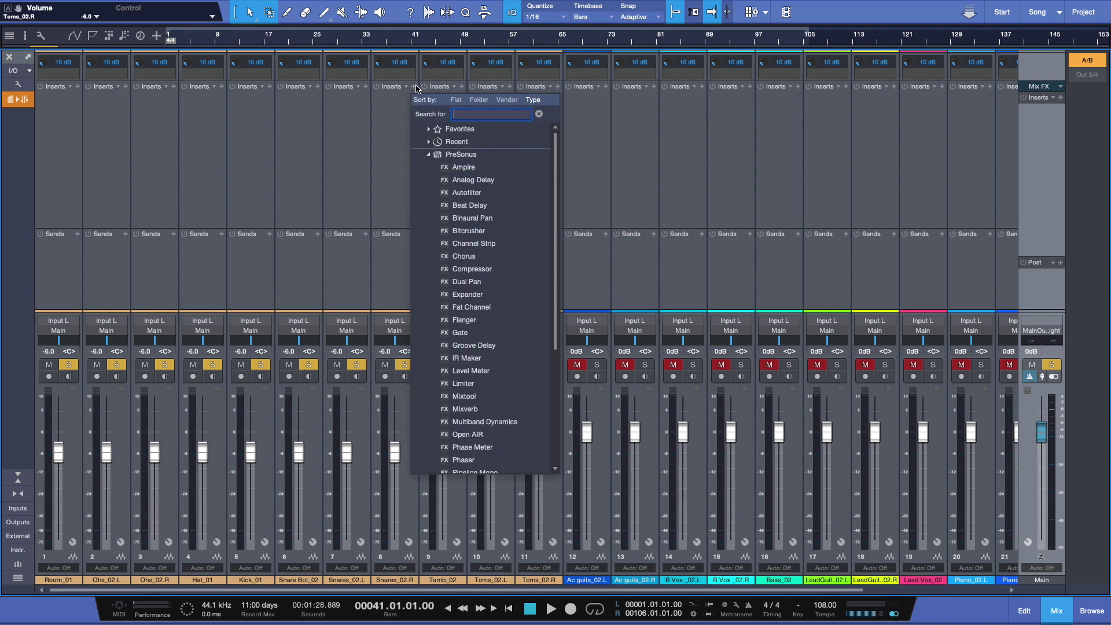
{"action": "left_click", "coordinate": [471, 370]}
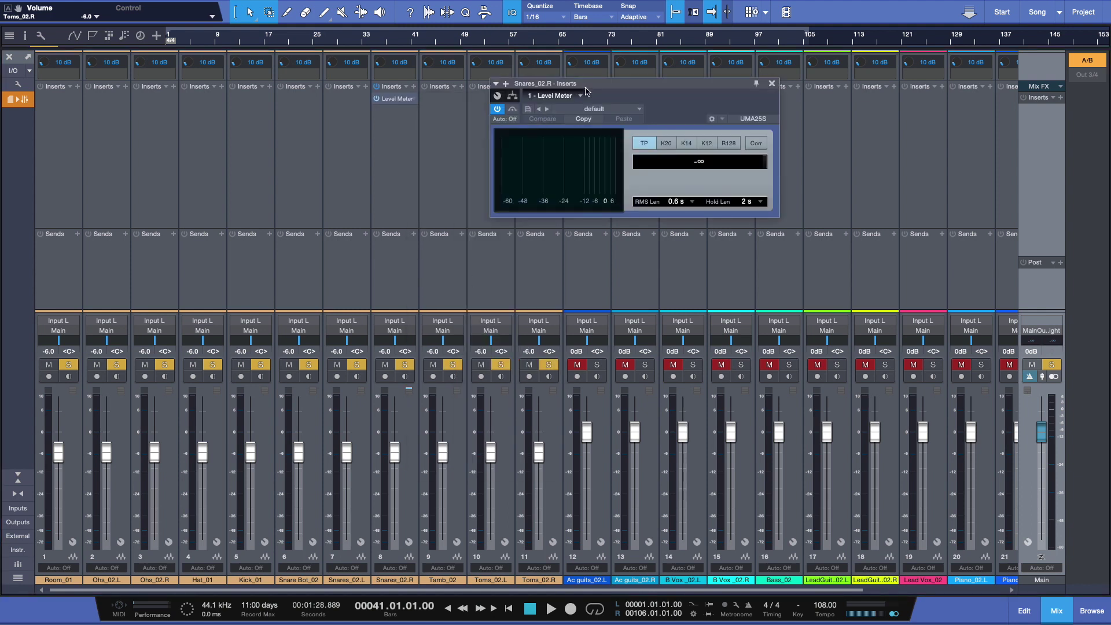
{"action": "left_click_drag", "start_coordinate": [586, 91], "coordinate": [520, 101]}
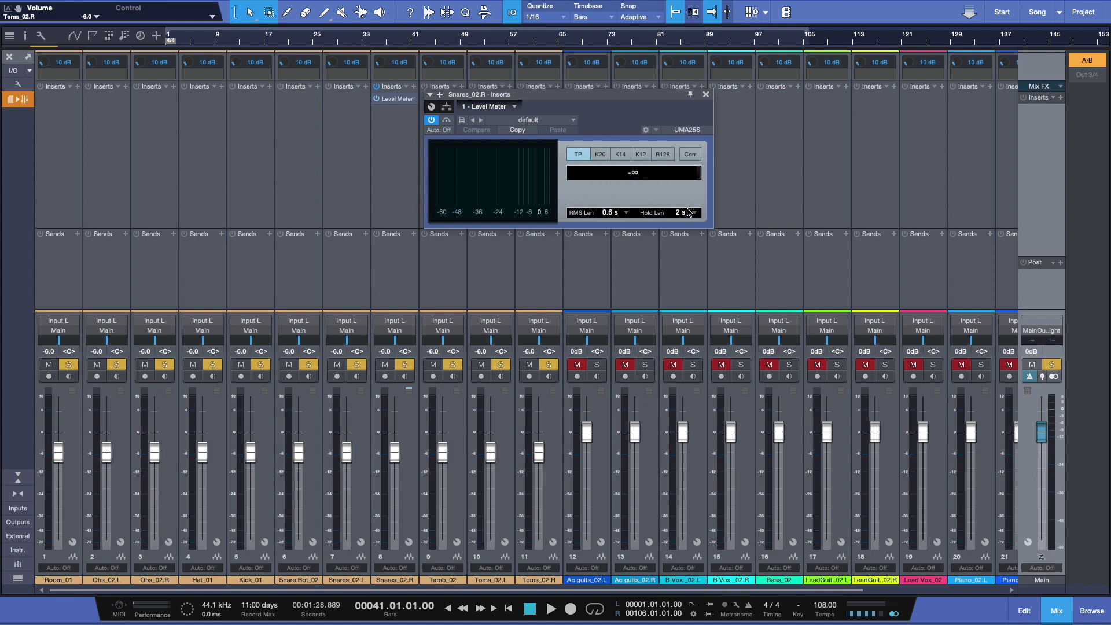
Check the Level Meter during playback and widen its window for a longer meter
{"action": "key", "text": "space"}
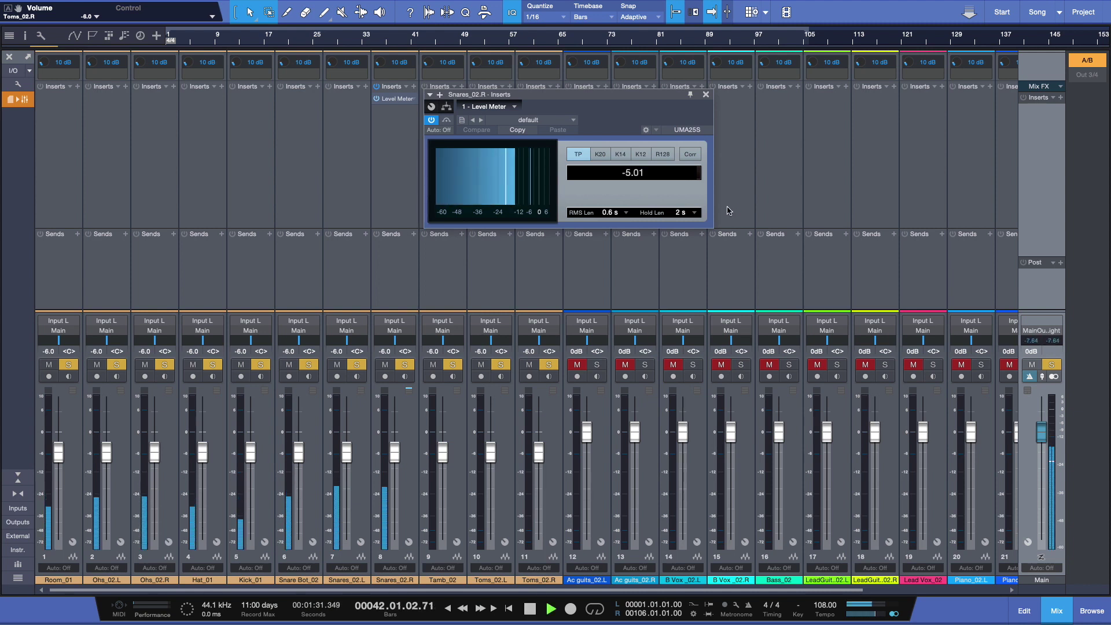
{"action": "key", "text": "space"}
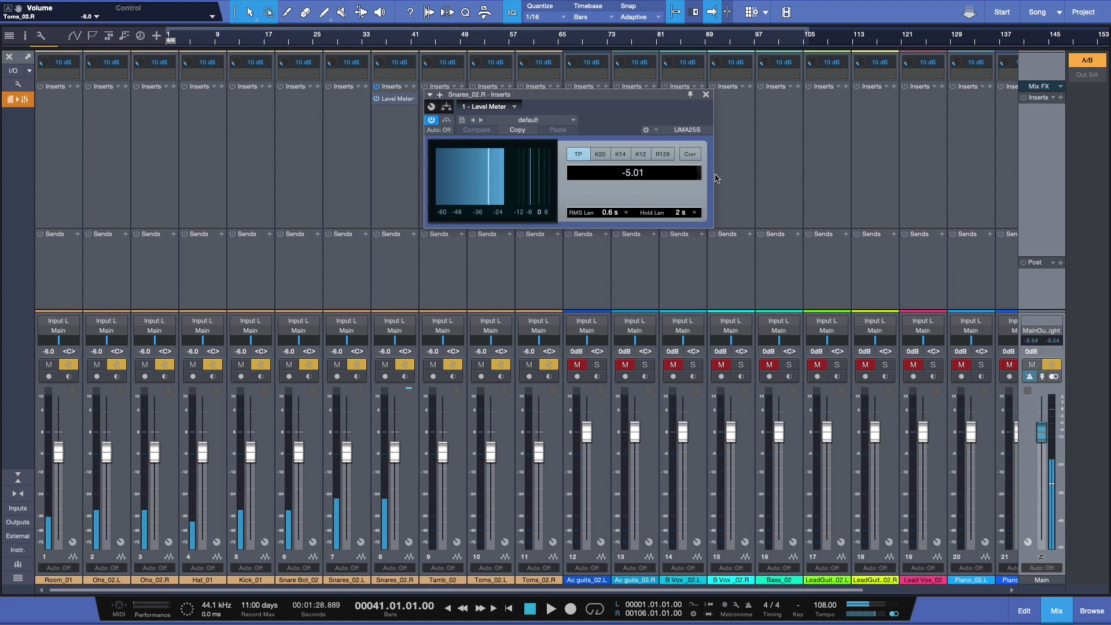
{"action": "left_click_drag", "start_coordinate": [727, 211], "coordinate": [989, 187]}
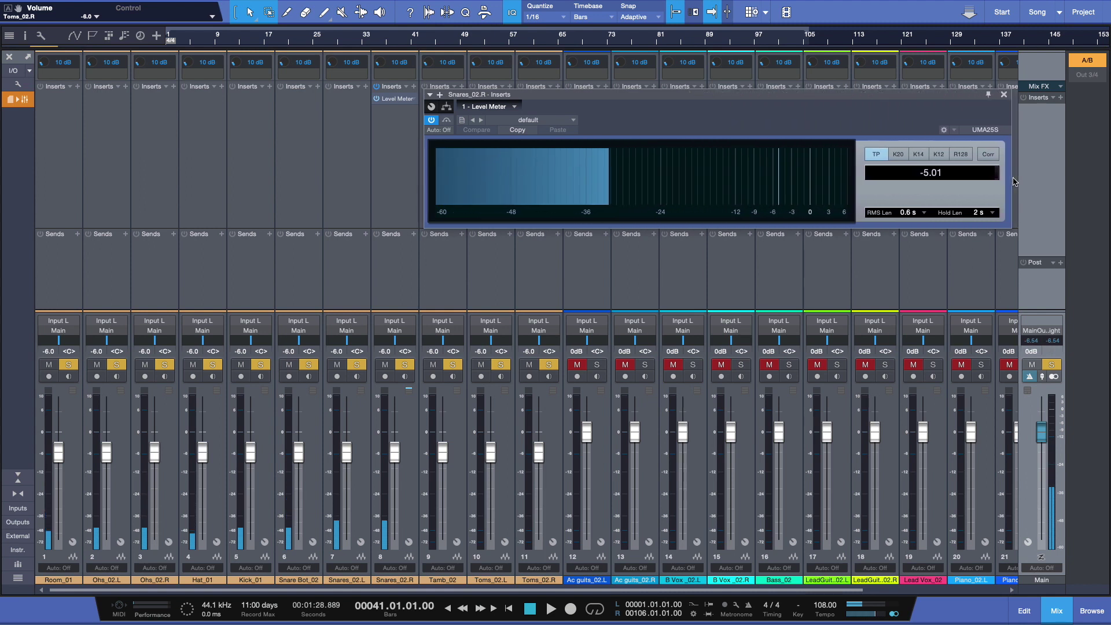
{"action": "key", "text": "space"}
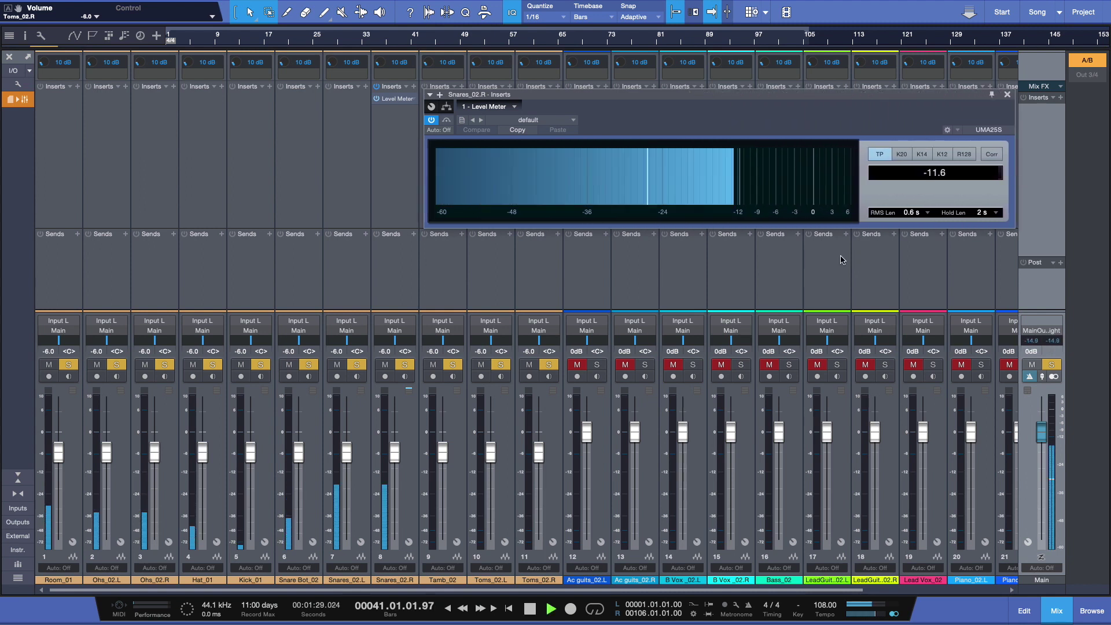
{"action": "key", "text": "space"}
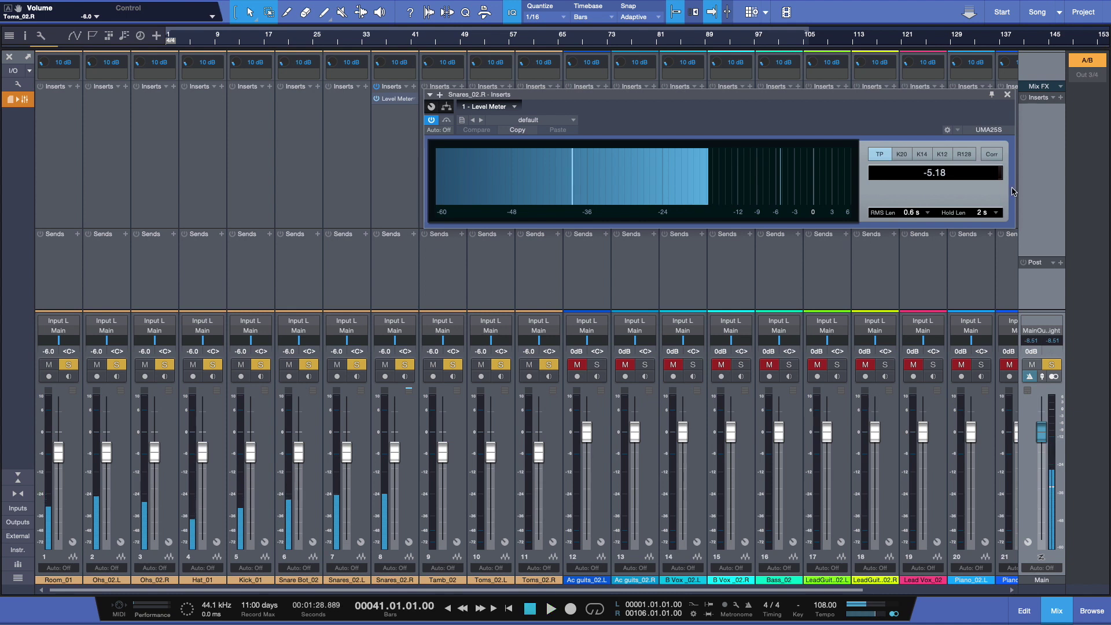
Reshape the Level Meter into a tall vertical meter, watch it playing, then close it
{"action": "left_click_drag", "start_coordinate": [1013, 192], "coordinate": [651, 202]}
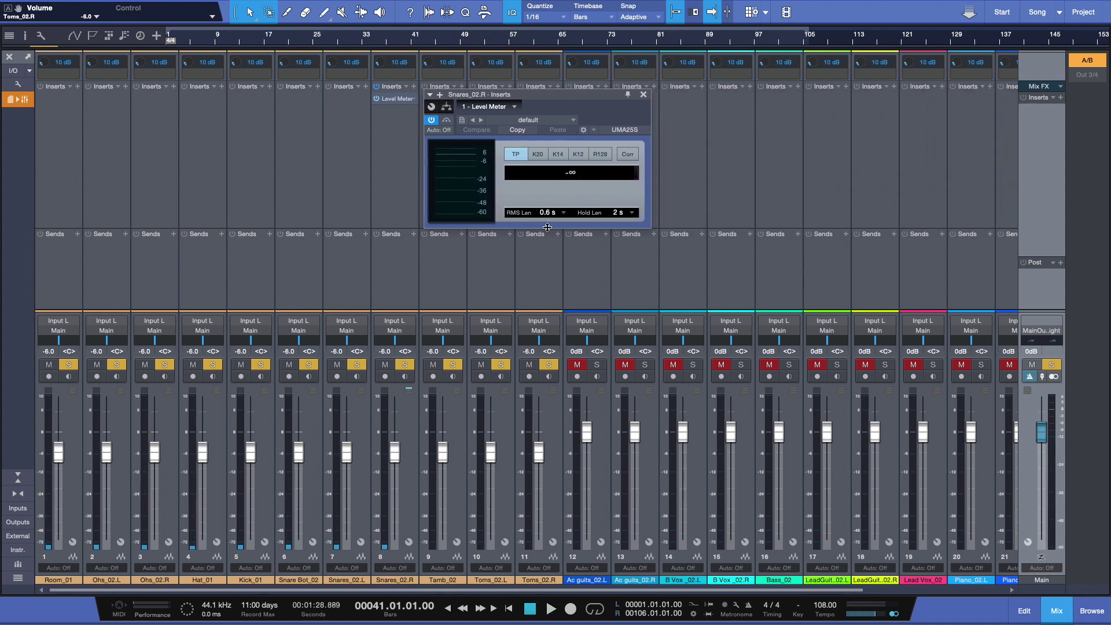
{"action": "left_click_drag", "start_coordinate": [547, 227], "coordinate": [509, 582]}
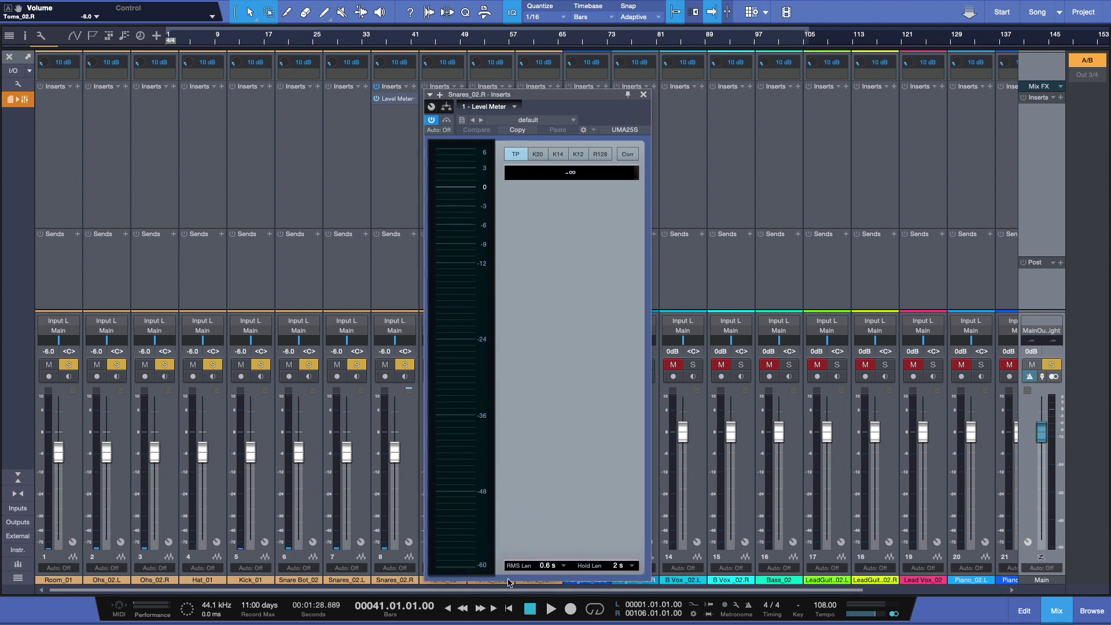
{"action": "key", "text": "space"}
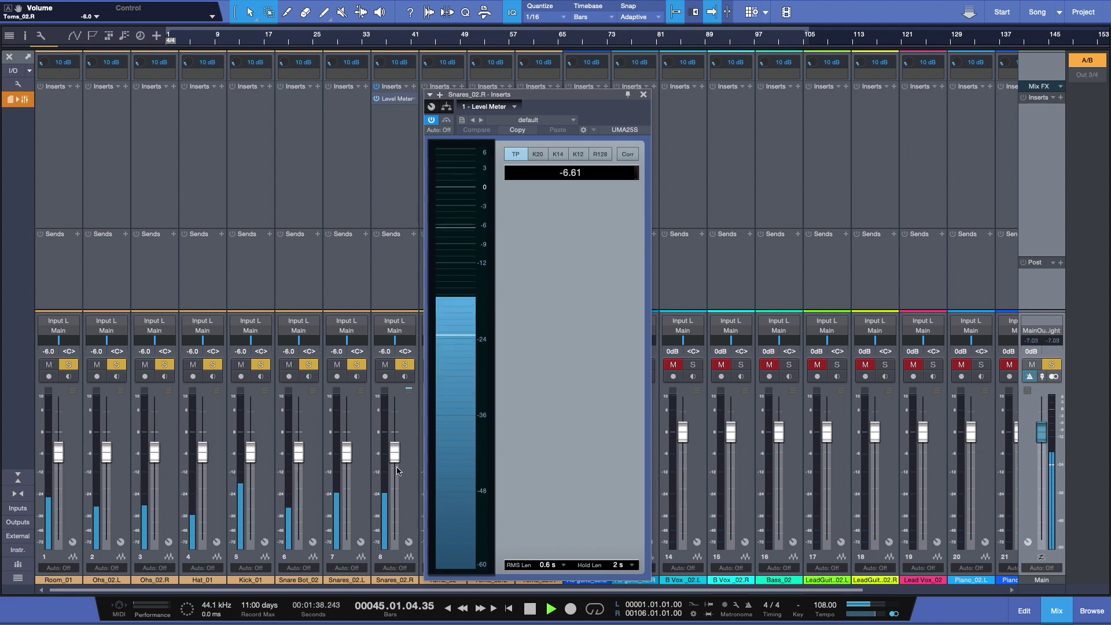
{"action": "left_click", "coordinate": [395, 429]}
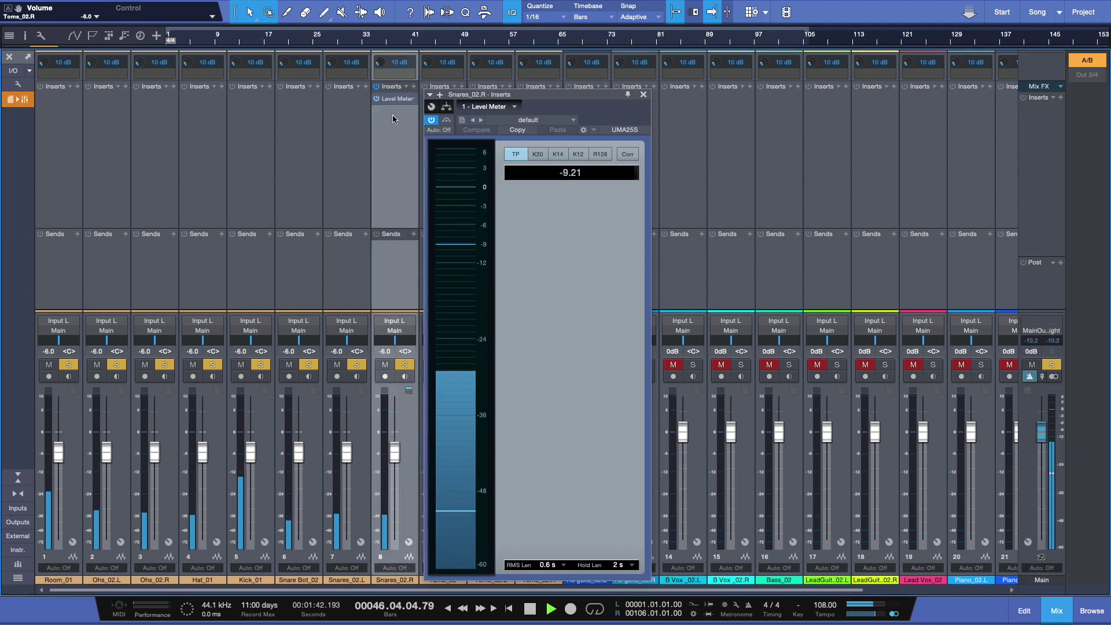
{"action": "key", "text": "space"}
{"action": "left_click", "coordinate": [642, 94]}
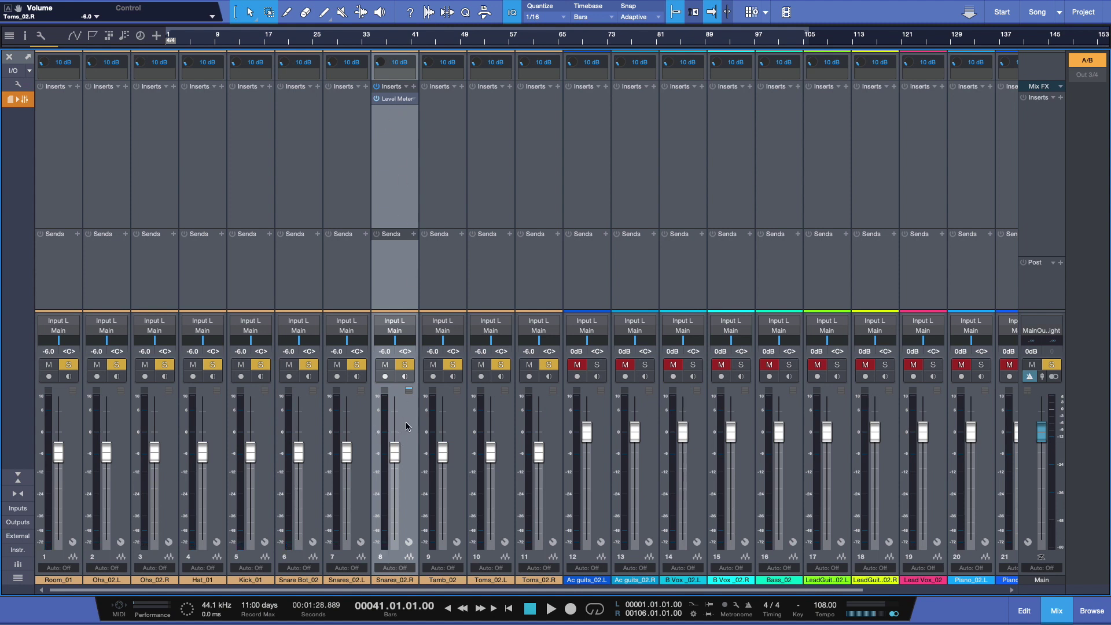
Switch the mixer's channel meters from Peak to Peak/RMS and start playback to check them
{"action": "left_click", "coordinate": [398, 99]}
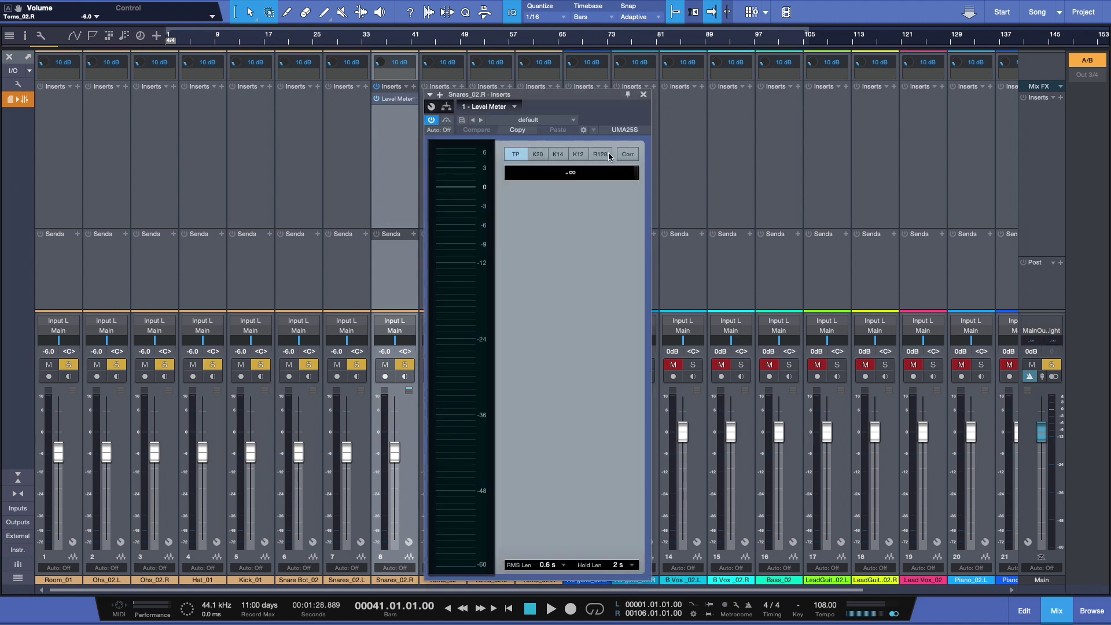
{"action": "left_click", "coordinate": [643, 94]}
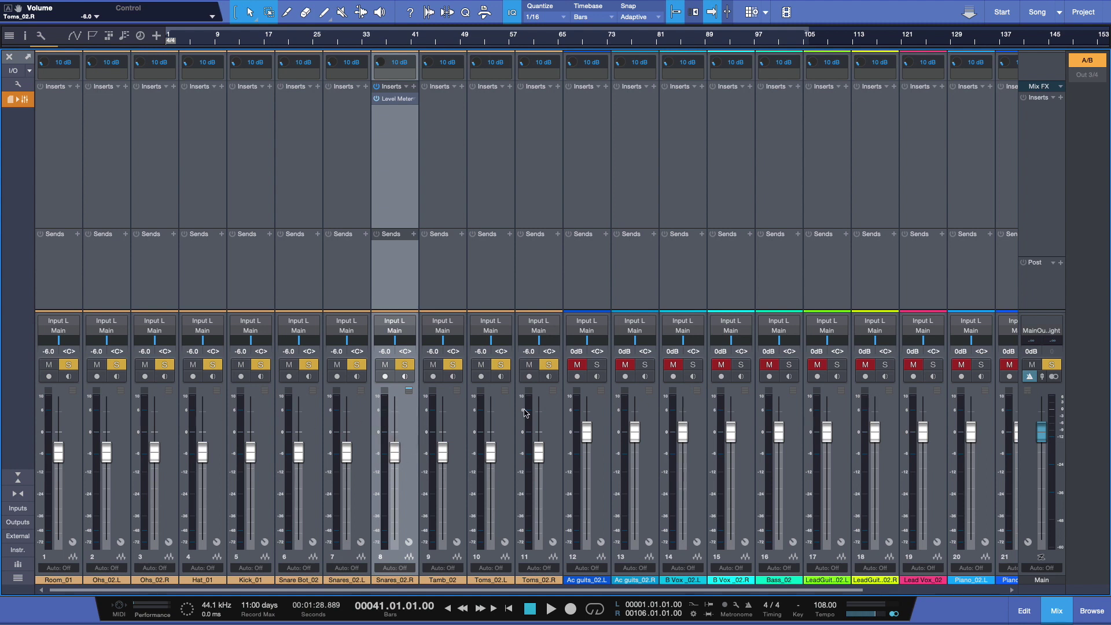
{"action": "right_click", "coordinate": [384, 408]}
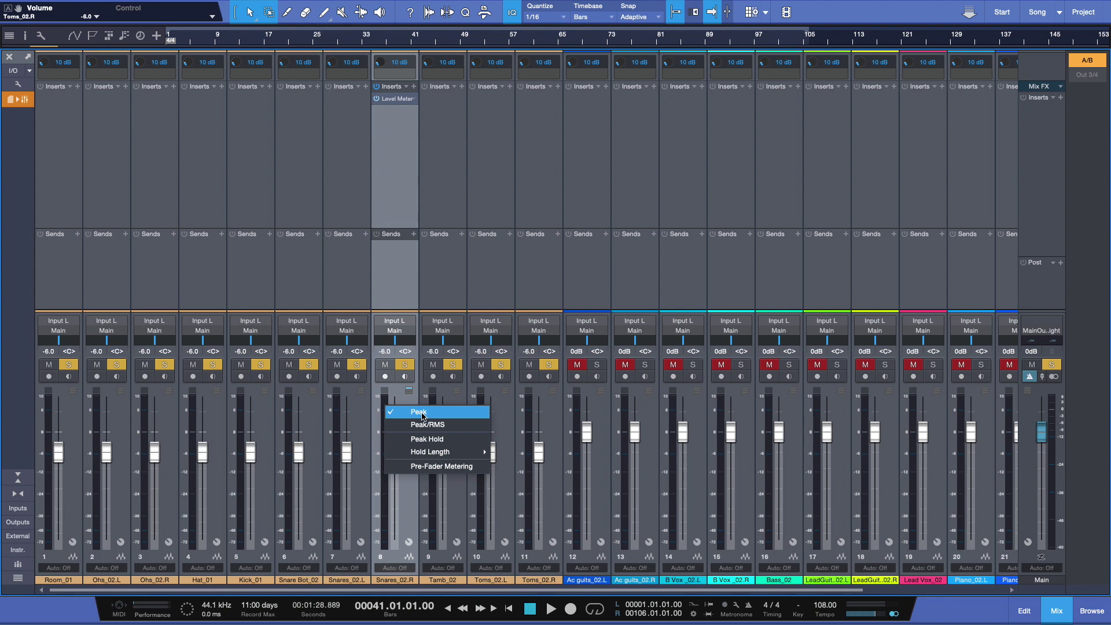
{"action": "left_click", "coordinate": [461, 428]}
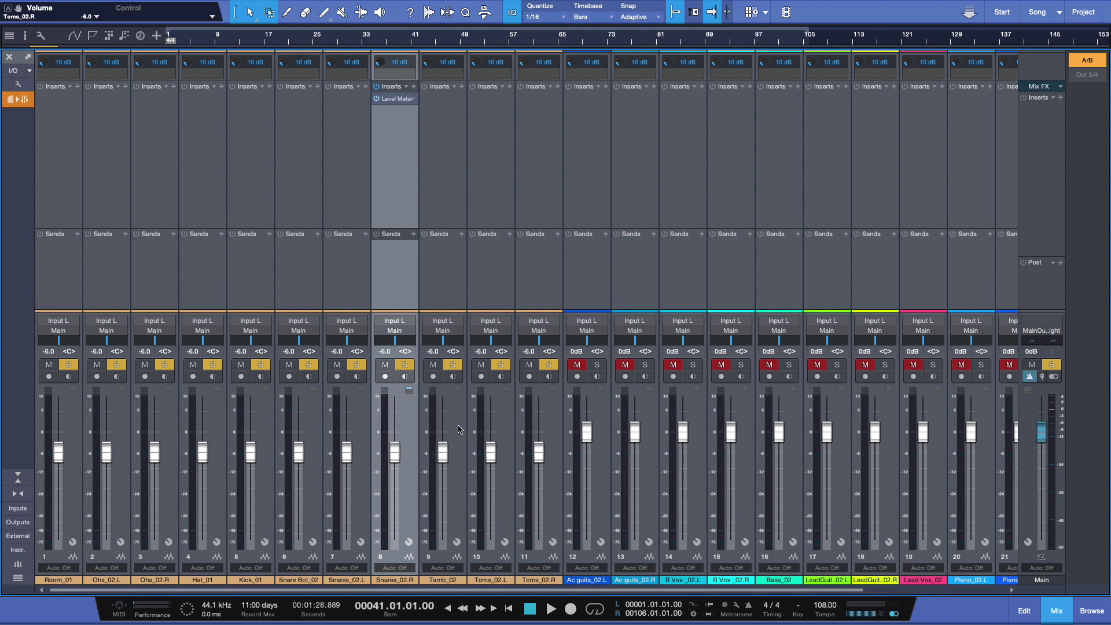
{"action": "key", "text": "space"}
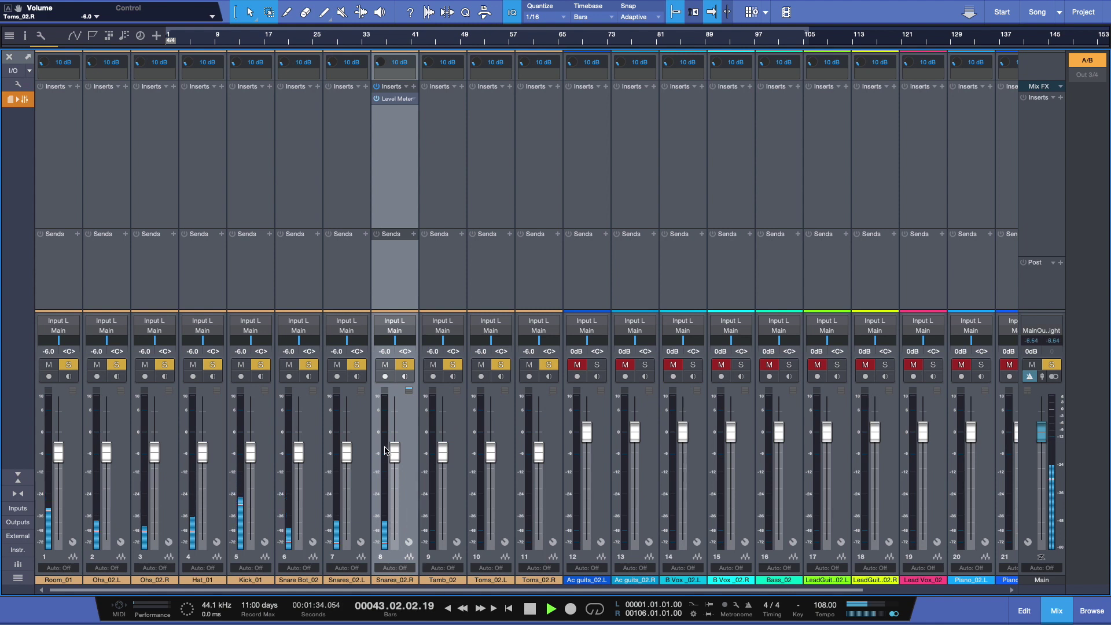
Enable Peak Hold on the channel meters and test it during playback
{"action": "key", "text": "space"}
{"action": "right_click", "coordinate": [384, 429]}
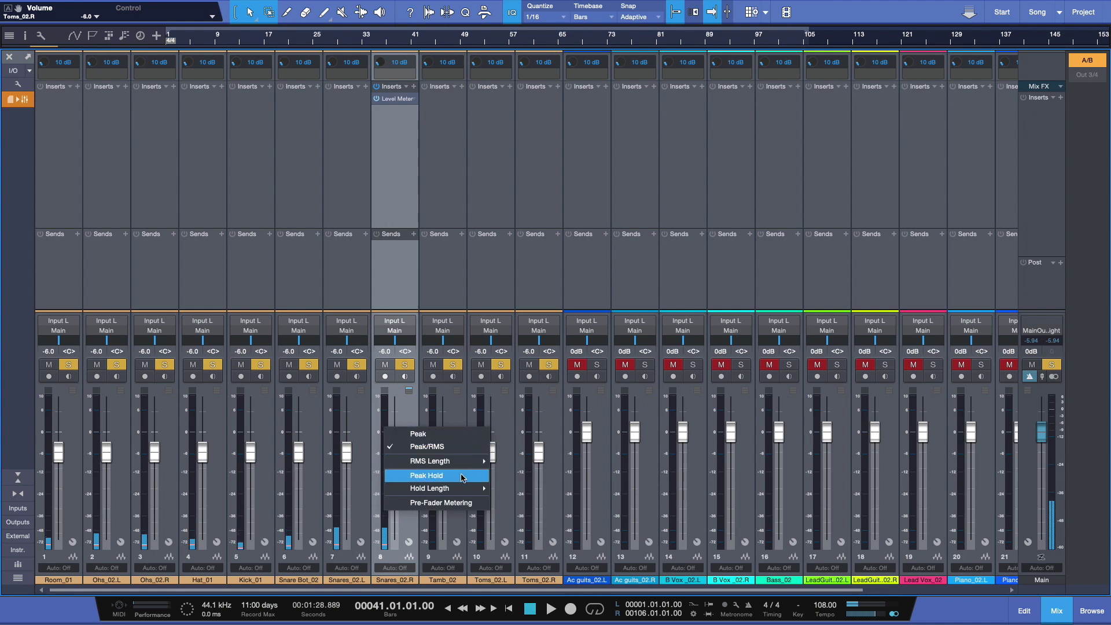
{"action": "left_click", "coordinate": [443, 477]}
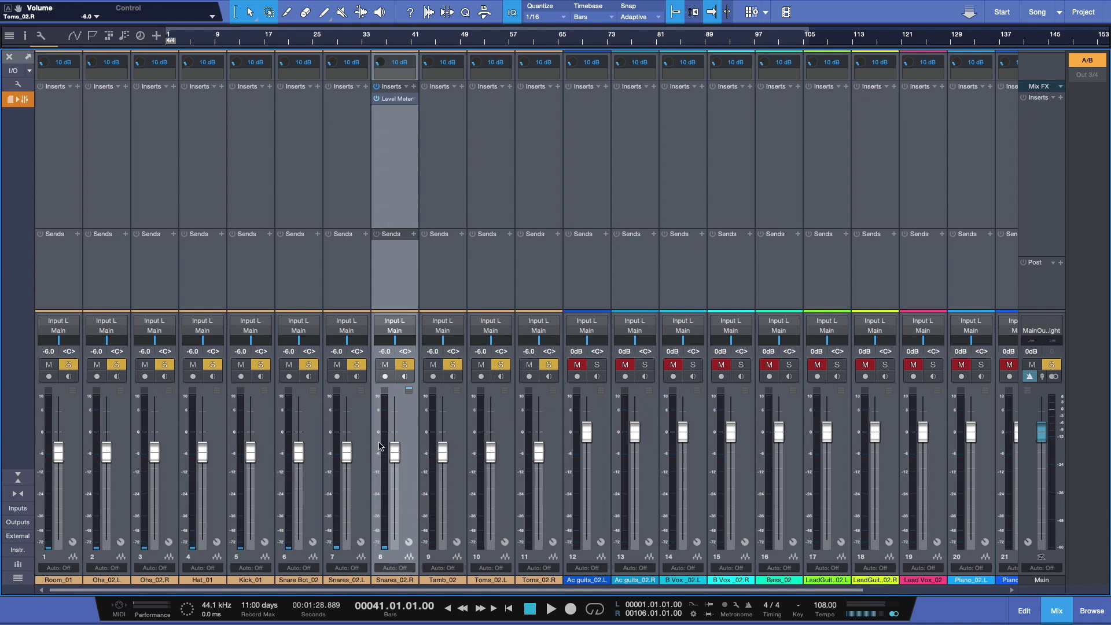
{"action": "mouse_move", "coordinate": [387, 444]}
{"action": "key", "text": "space"}
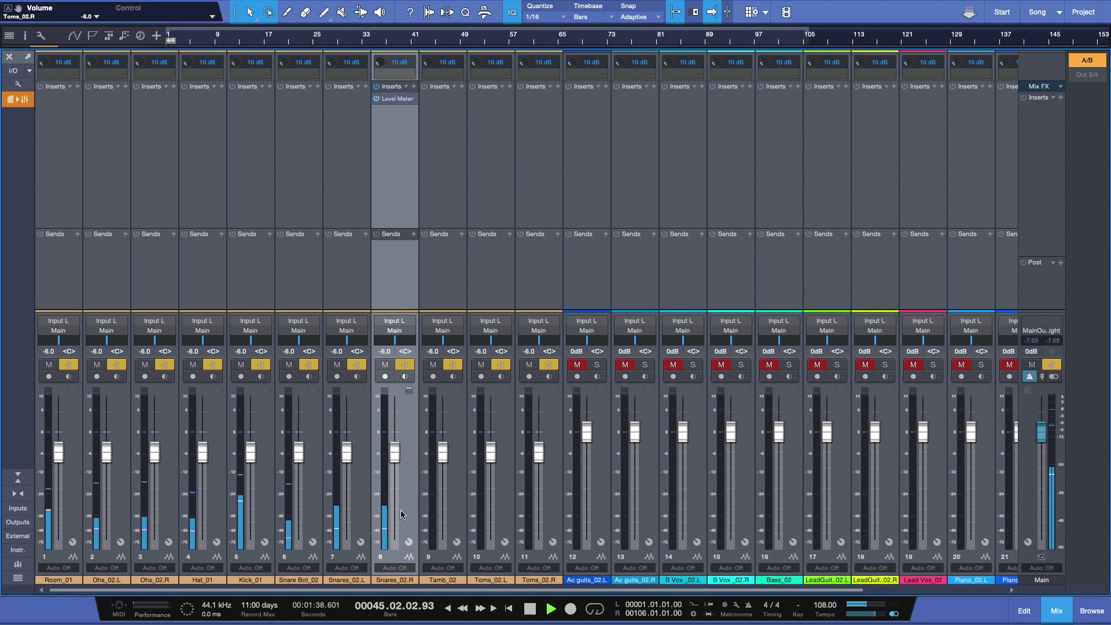
{"action": "key", "text": "space"}
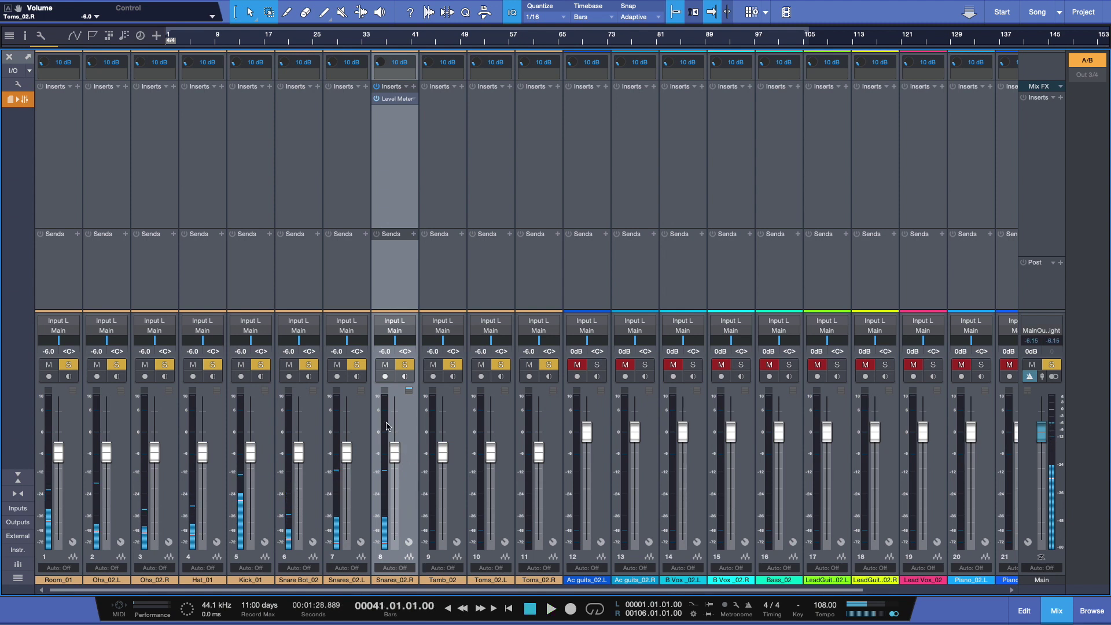
Set the meter Hold Length to 15 s and RMS Length to 1.8 s, then play
{"action": "right_click", "coordinate": [386, 425]}
{"action": "mouse_move", "coordinate": [467, 485]}
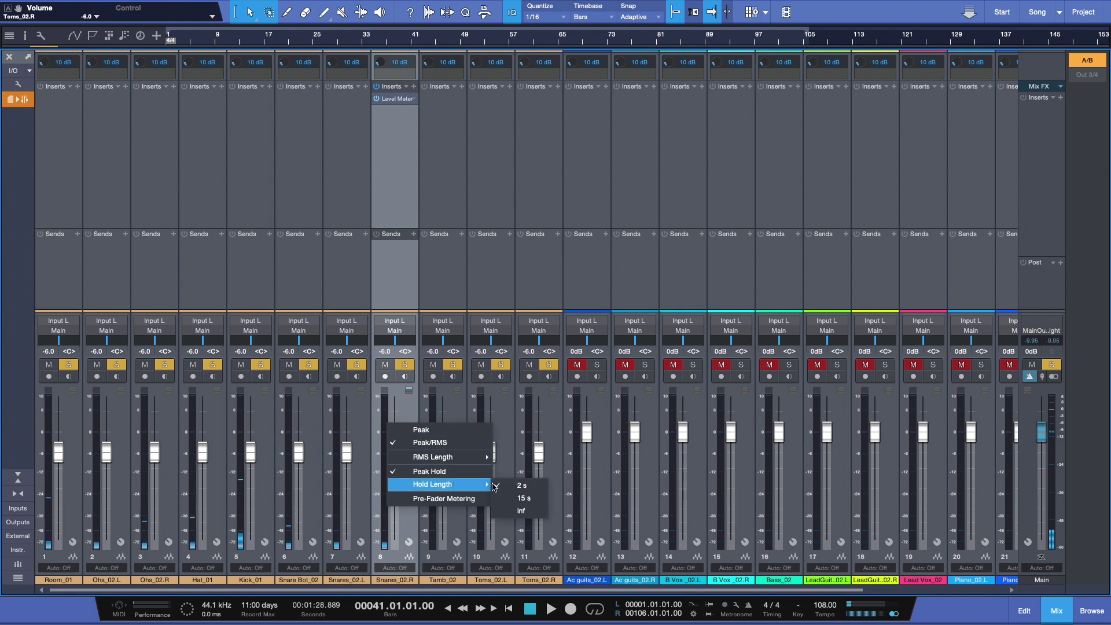
{"action": "left_click", "coordinate": [523, 498]}
{"action": "right_click", "coordinate": [391, 423]}
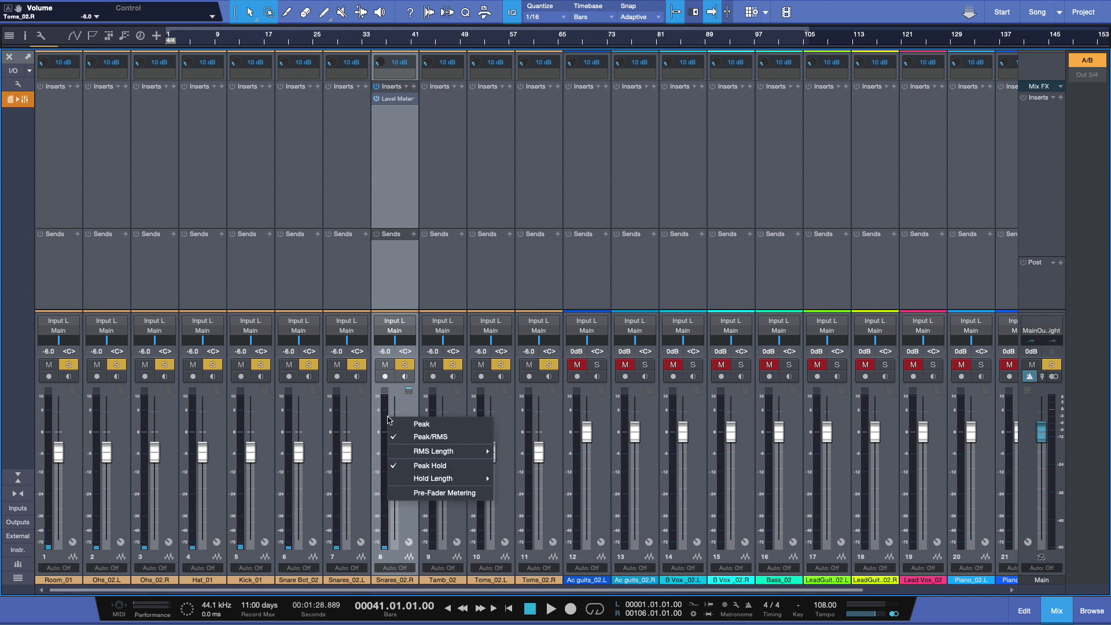
{"action": "mouse_move", "coordinate": [472, 452]}
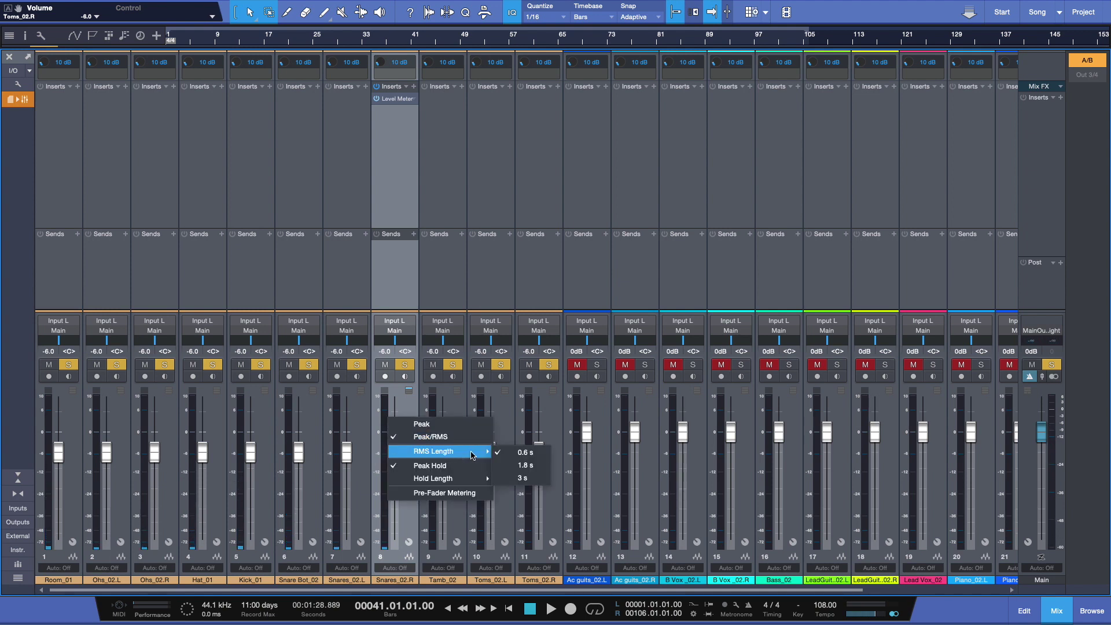
{"action": "left_click", "coordinate": [523, 466]}
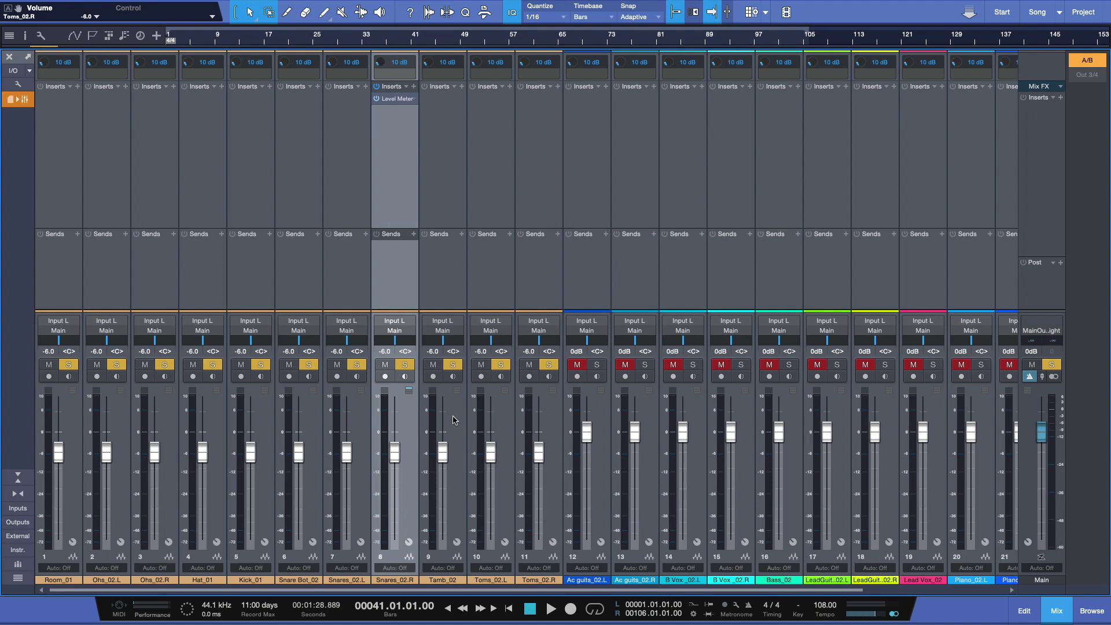
{"action": "key", "text": "space"}
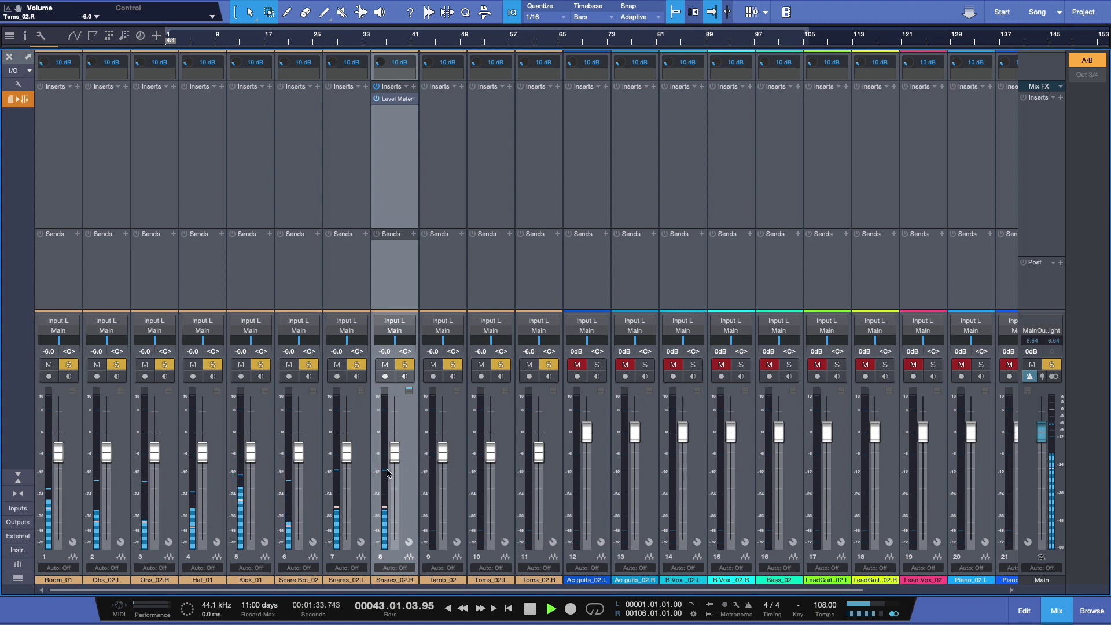
{"action": "mouse_move", "coordinate": [387, 472]}
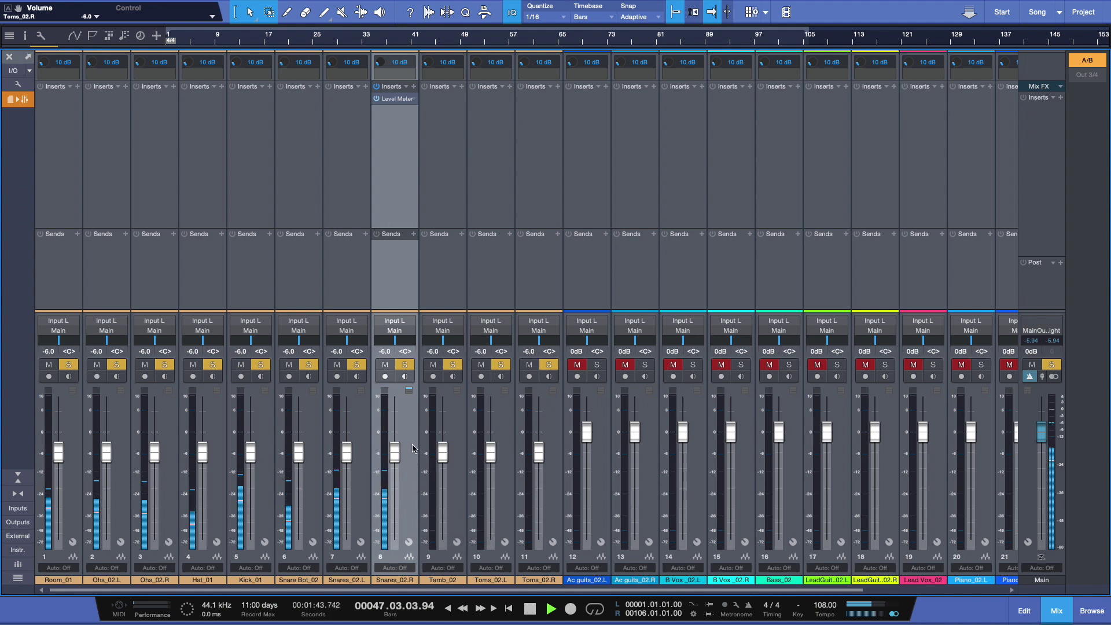
{"action": "key", "text": "space"}
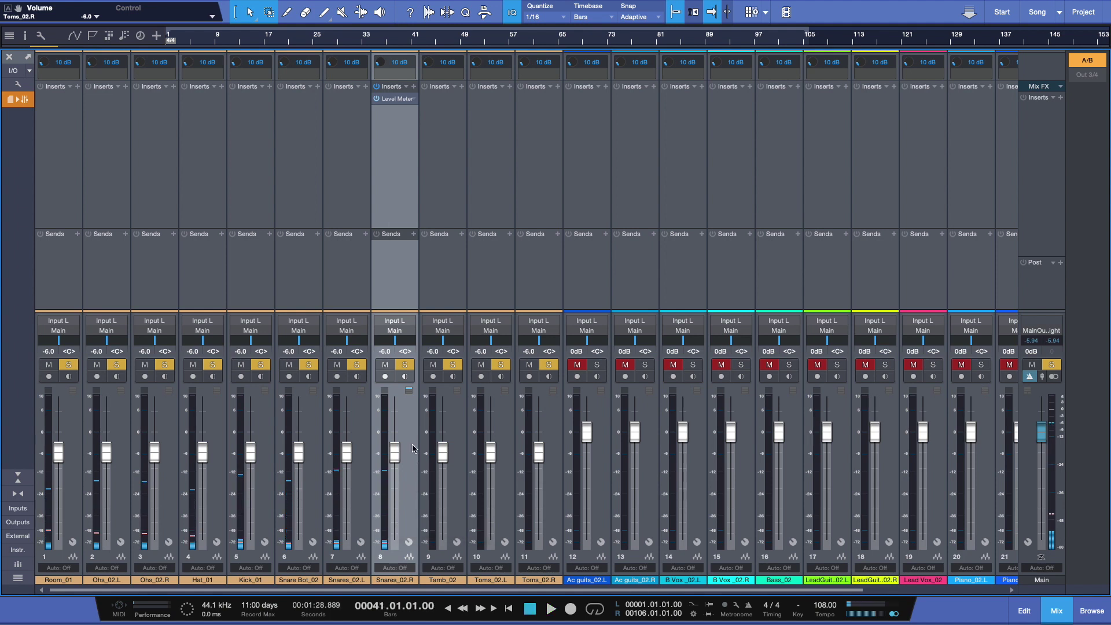
{"action": "left_click", "coordinate": [65, 411]}
{"action": "left_click", "coordinate": [119, 409]}
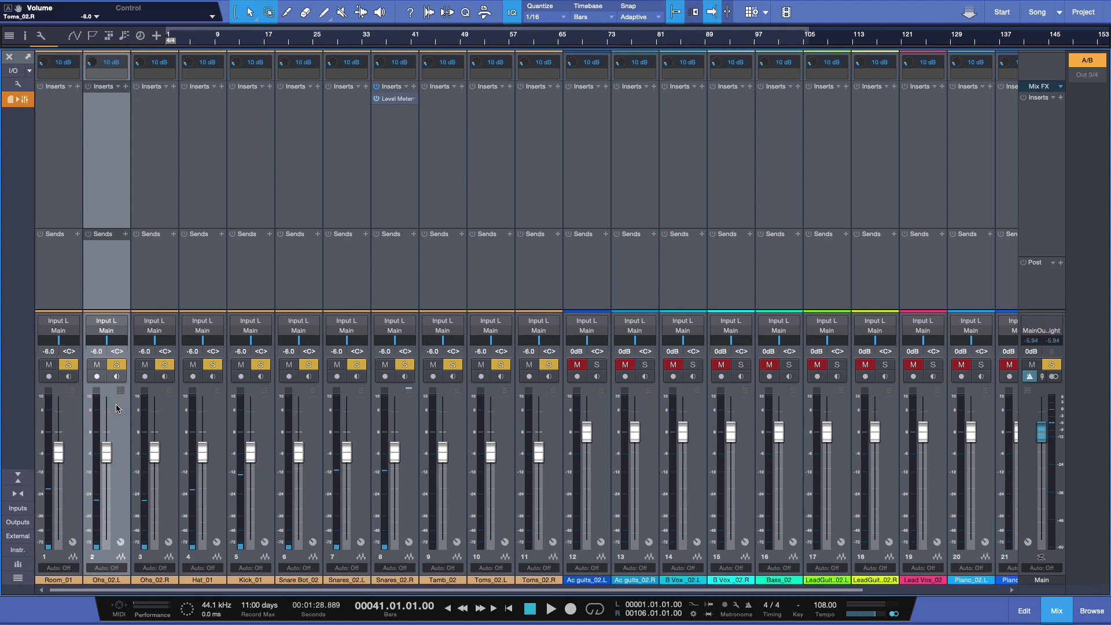
{"action": "left_click", "coordinate": [165, 408]}
{"action": "left_click", "coordinate": [220, 407]}
{"action": "left_click", "coordinate": [257, 410]}
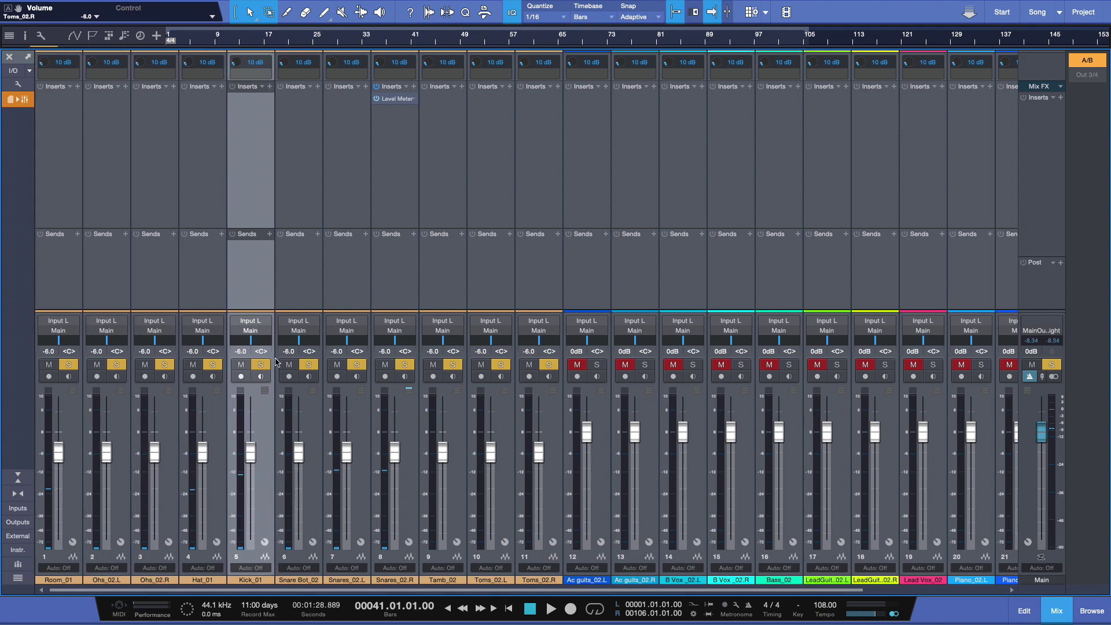
{"action": "left_click", "coordinate": [320, 408]}
{"action": "left_click", "coordinate": [354, 408]}
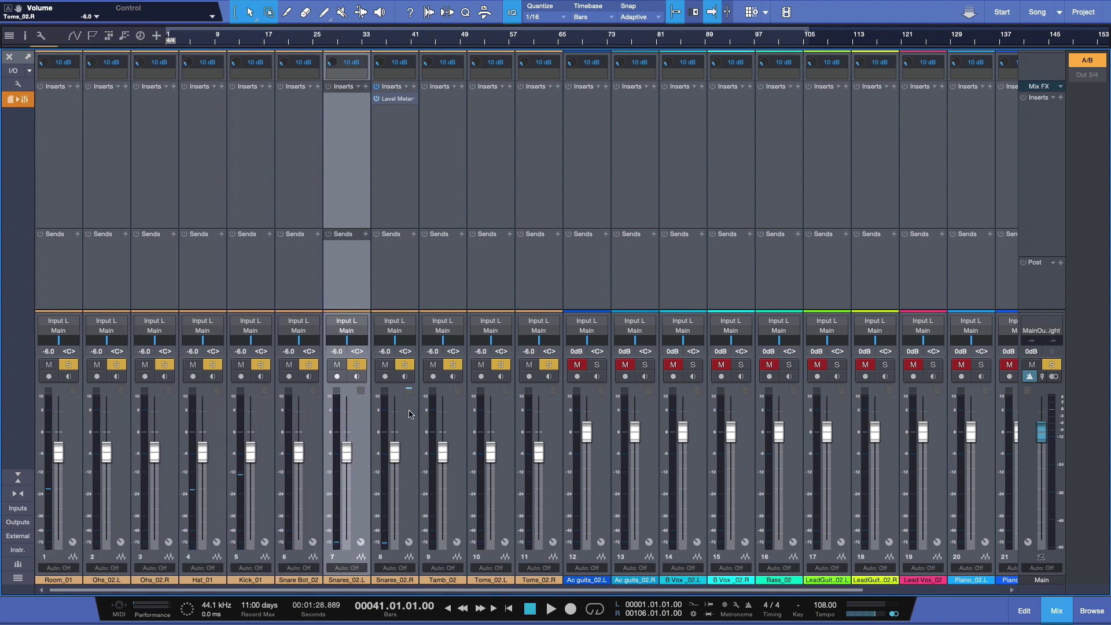
{"action": "left_click", "coordinate": [410, 413]}
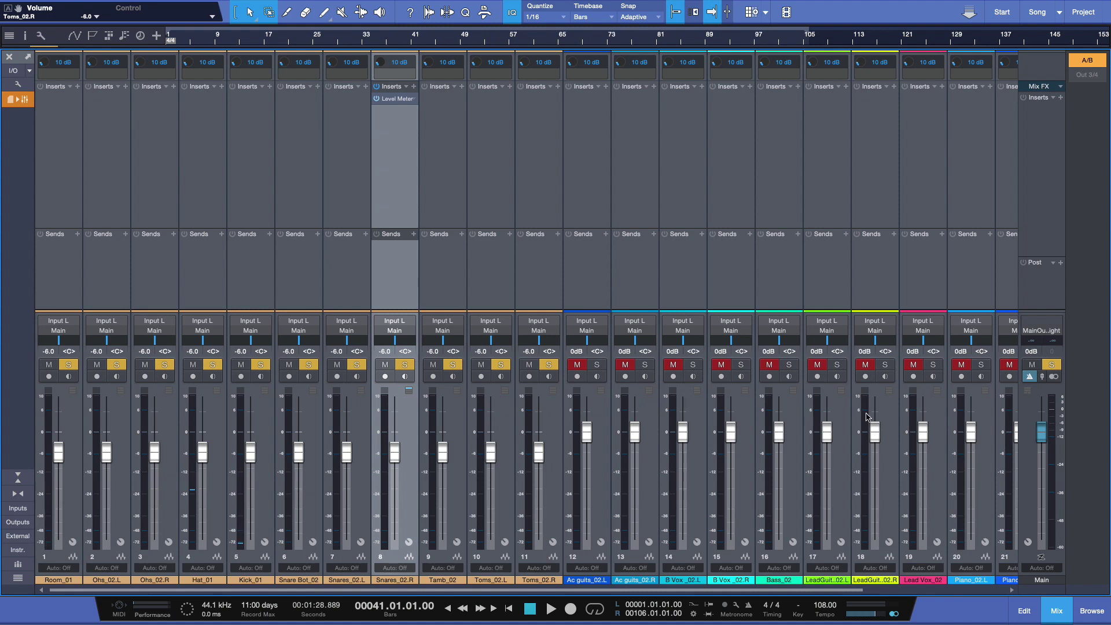
{"action": "left_click", "coordinate": [1031, 434]}
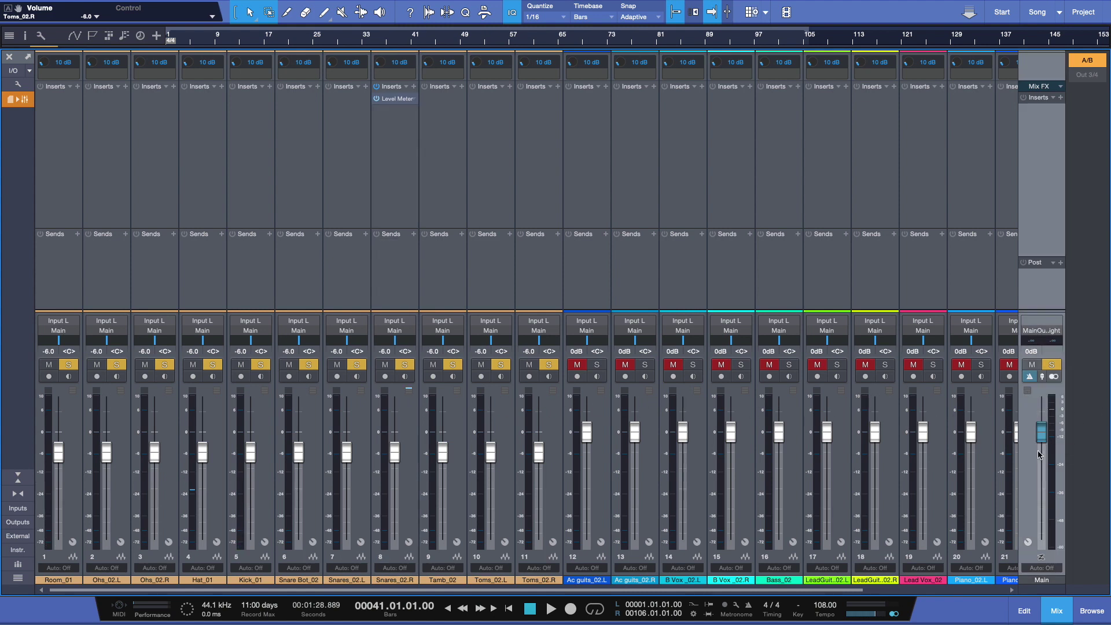